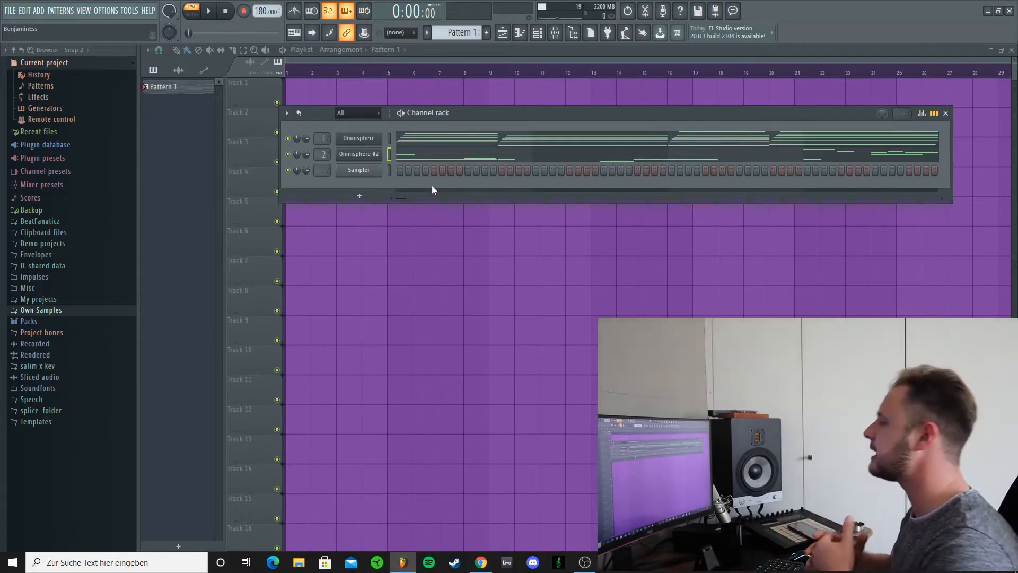
# - View the Omnisphere channel's notes in the piano roll and inspect the layer A and main settings of its patch
pyautogui.rightClick(359, 138)
pyautogui.click(415, 139)
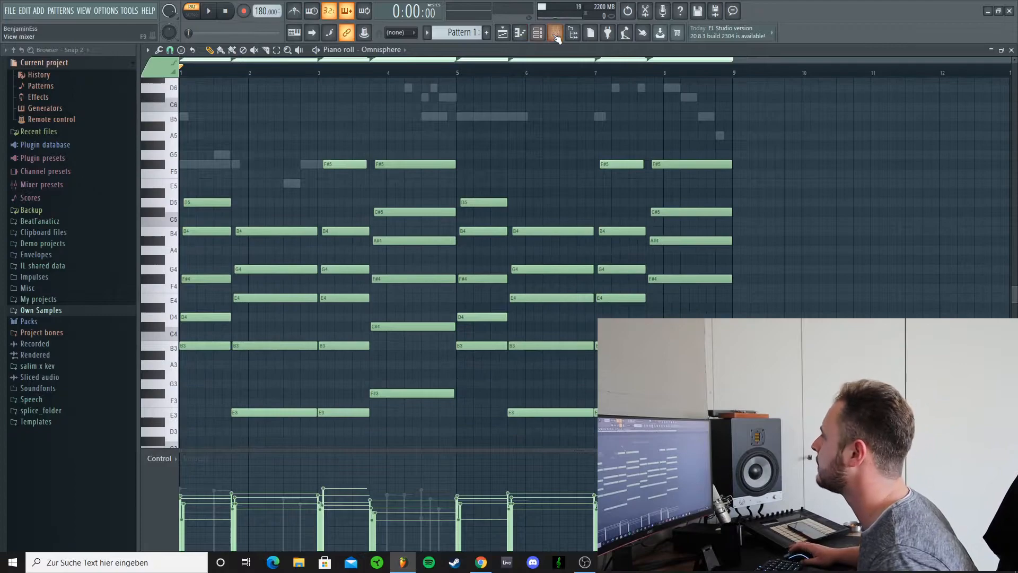
pyautogui.click(537, 33)
pyautogui.click(358, 138)
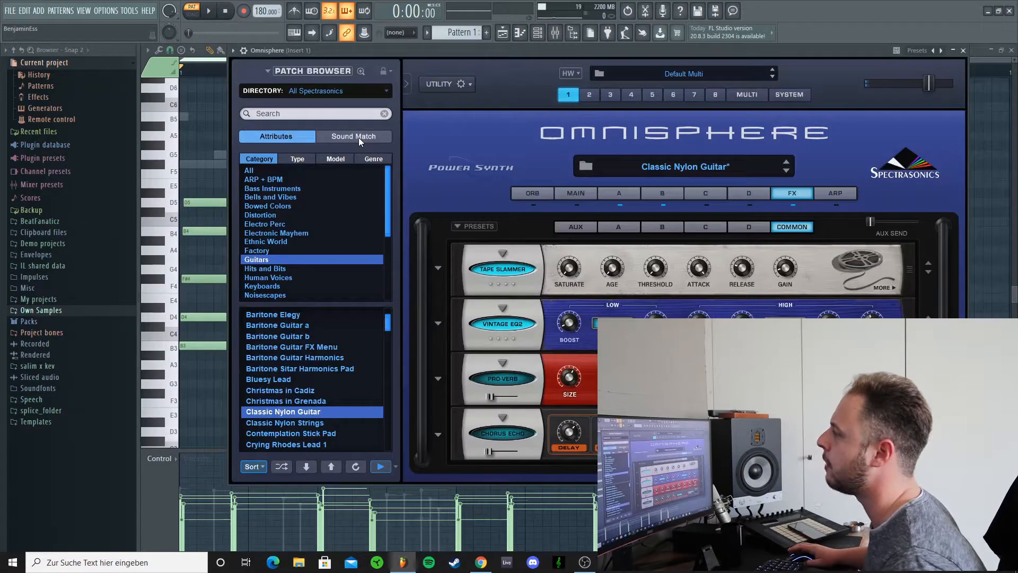
pyautogui.click(606, 194)
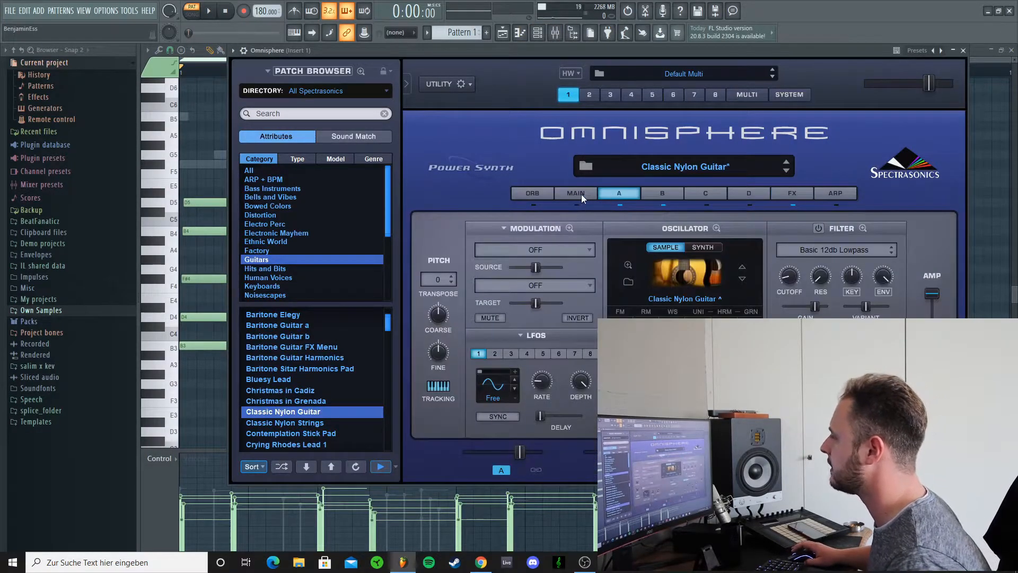
pyautogui.click(581, 196)
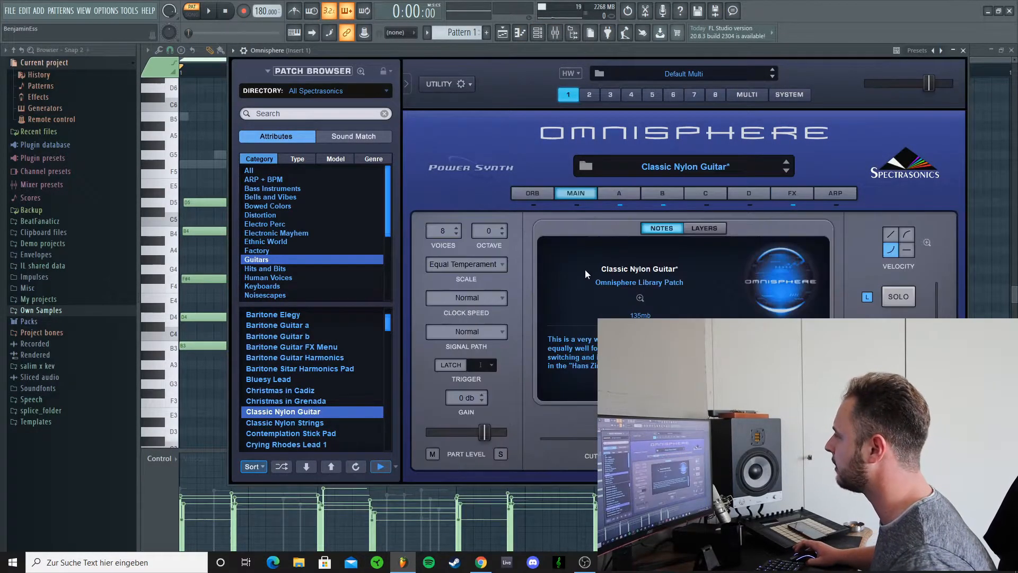
pyautogui.click(963, 51)
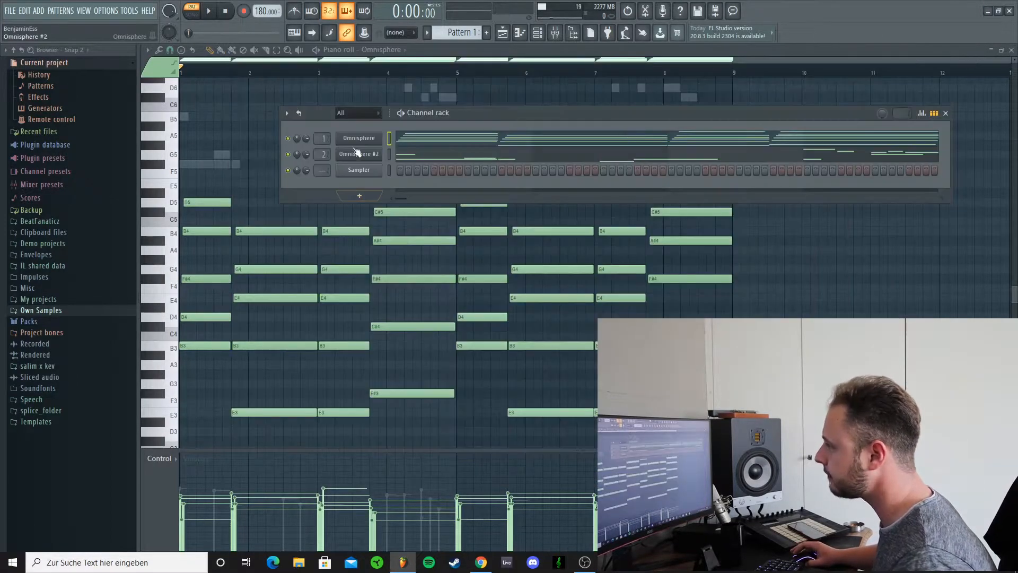
# - Inspect the Fruity parametric EQ 2, RC-20 Retro Color and Rev INTENSITY effects on Insert 1, and check Insert 2's effect slots
pyautogui.click(558, 33)
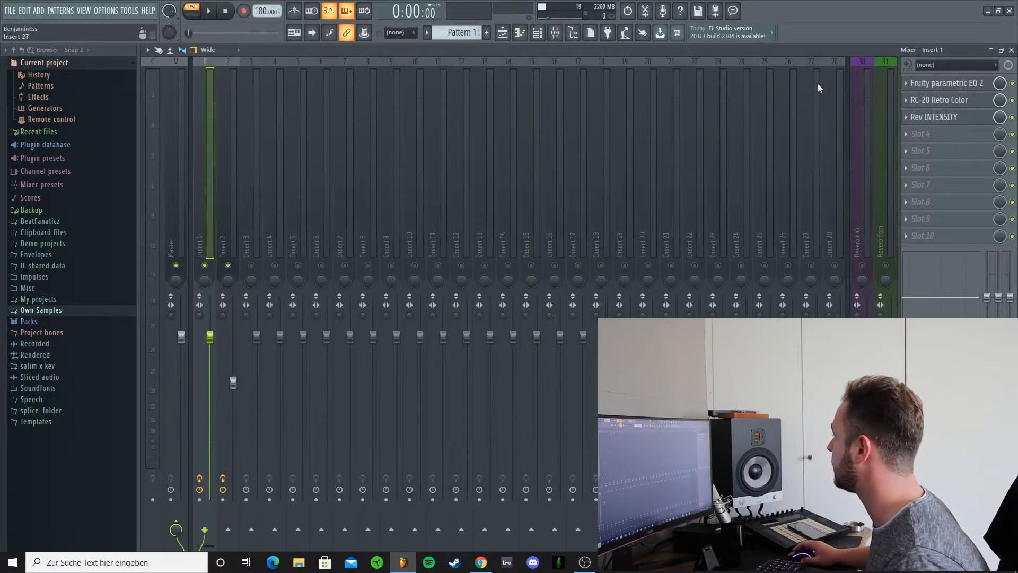
pyautogui.click(932, 85)
pyautogui.click(570, 154)
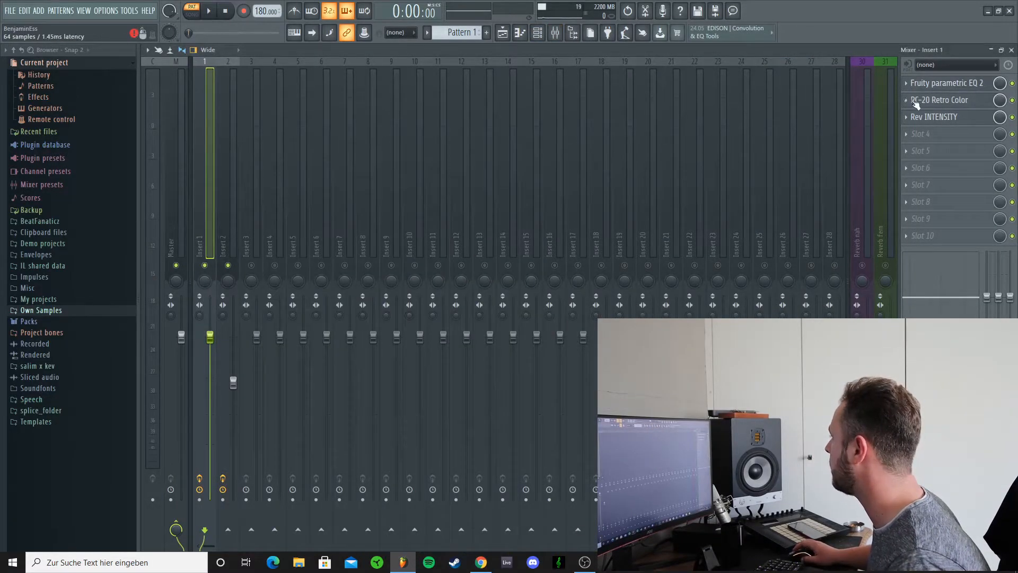
pyautogui.click(925, 100)
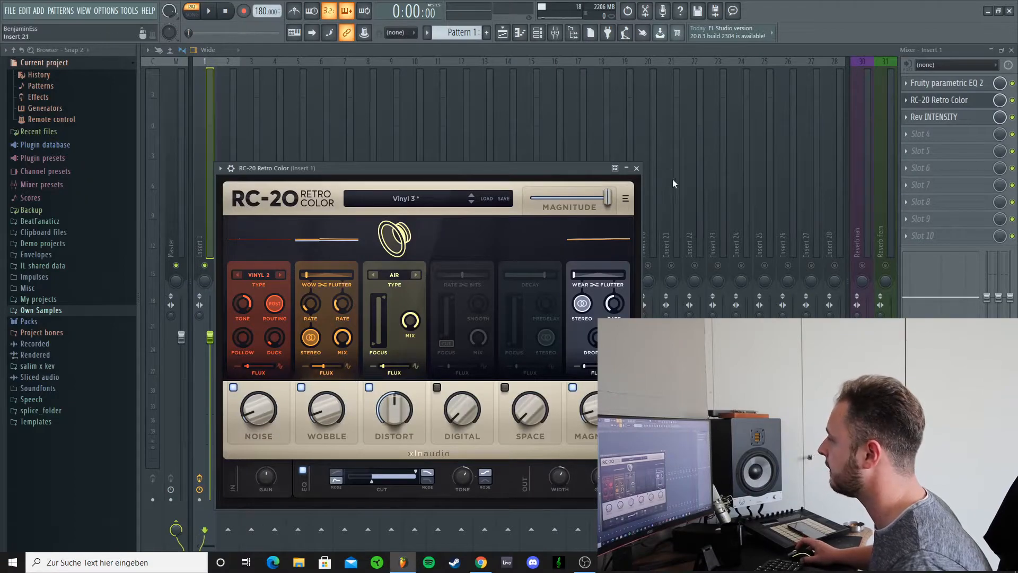
pyautogui.click(638, 169)
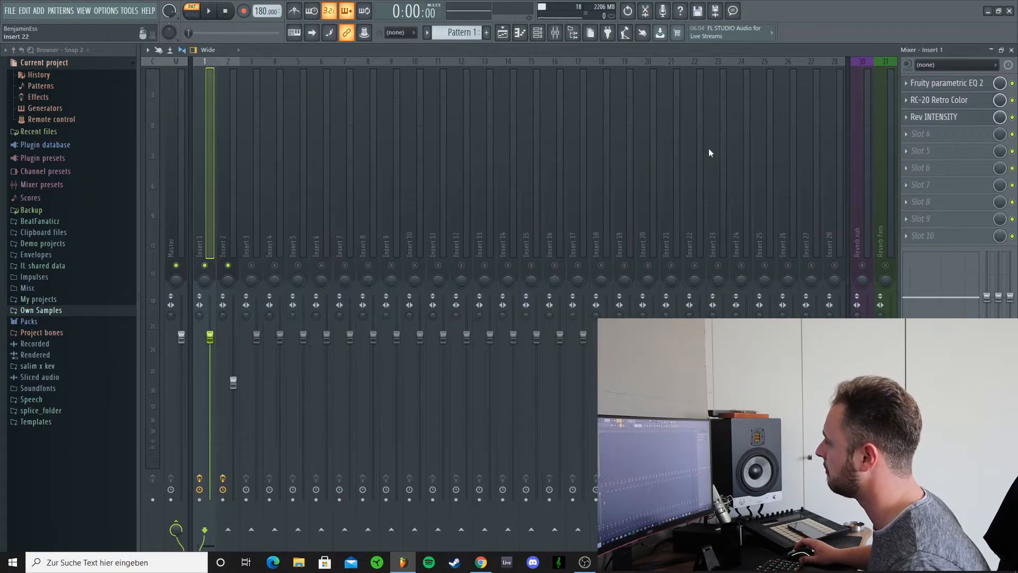
pyautogui.click(936, 119)
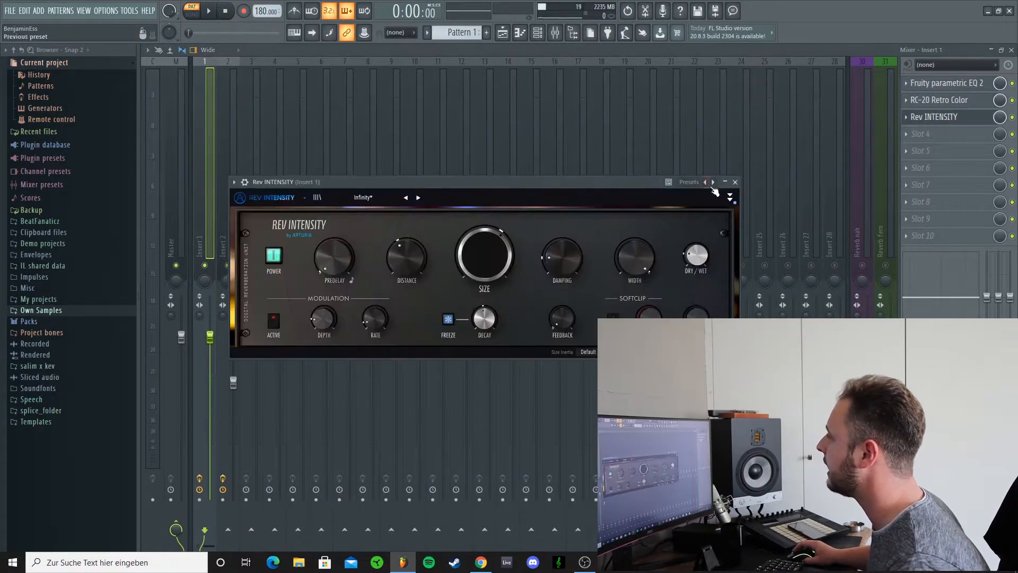
pyautogui.click(736, 182)
pyautogui.click(224, 207)
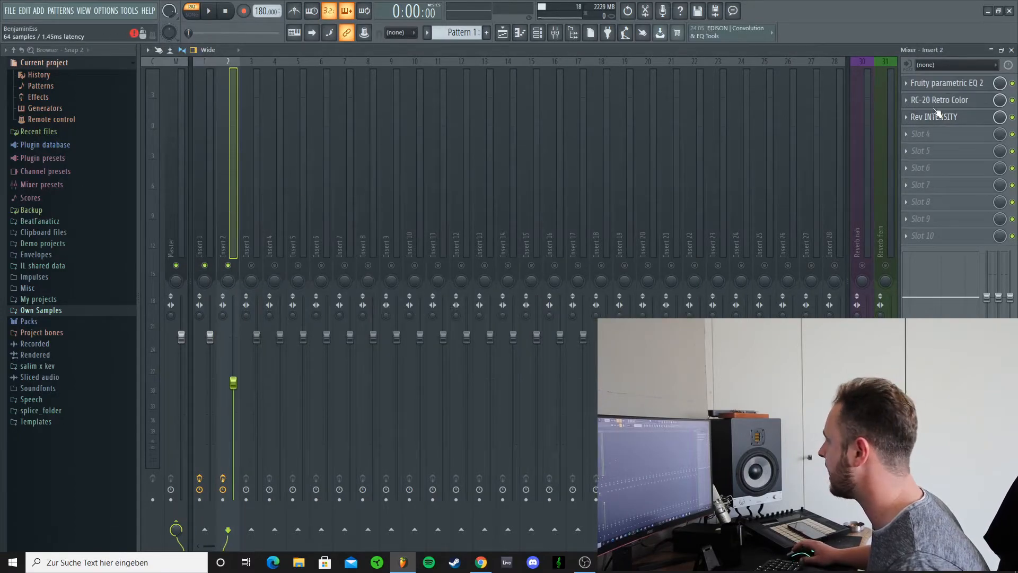
pyautogui.click(1011, 50)
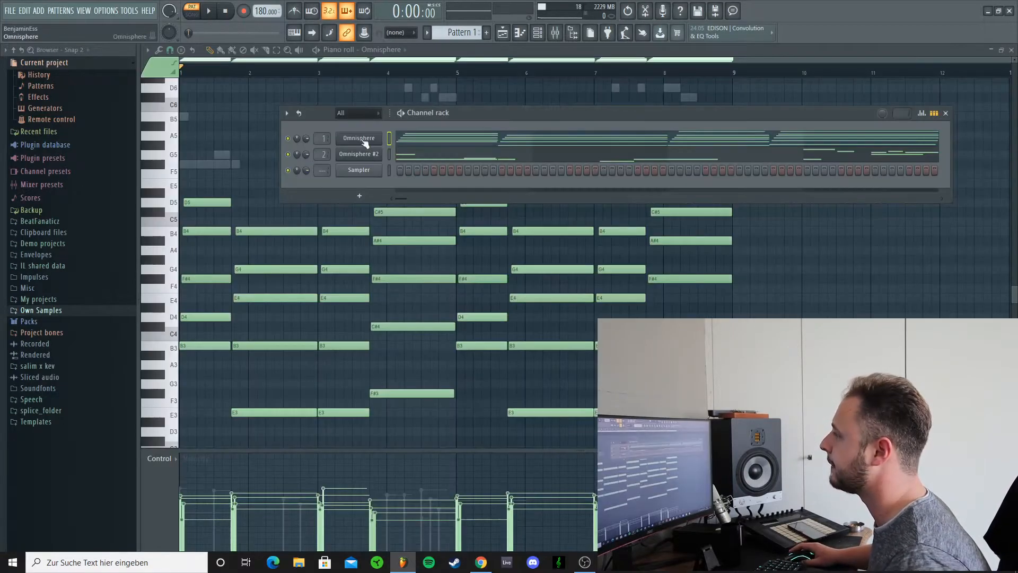
# - Solo Insert 1 in the mixer and play the pattern to hear the chords alone
pyautogui.rightClick(231, 113)
pyautogui.scroll(-3, 265, 145)
pyautogui.scroll(1, 261, 159)
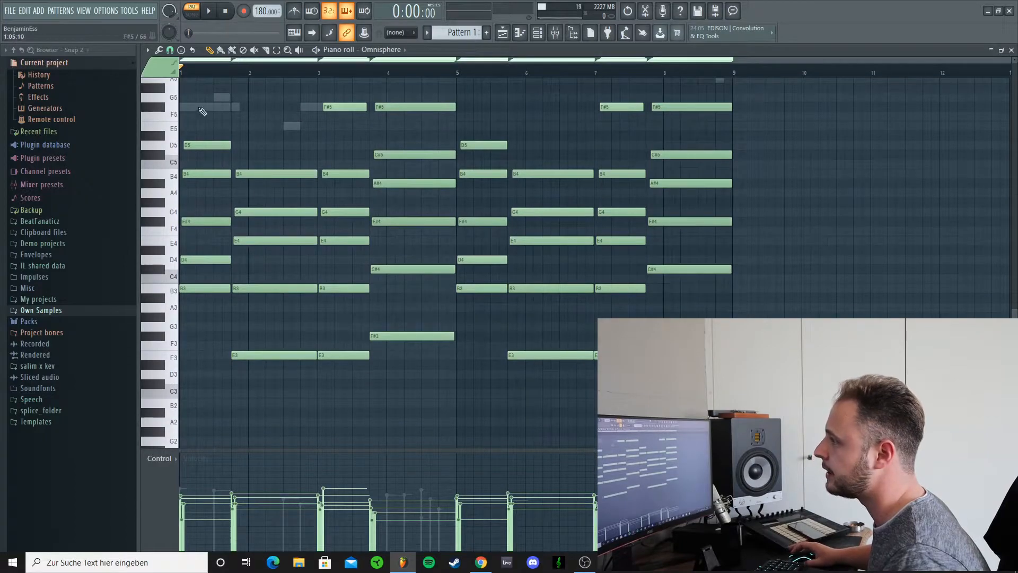
pyautogui.scroll(2, 191, 170)
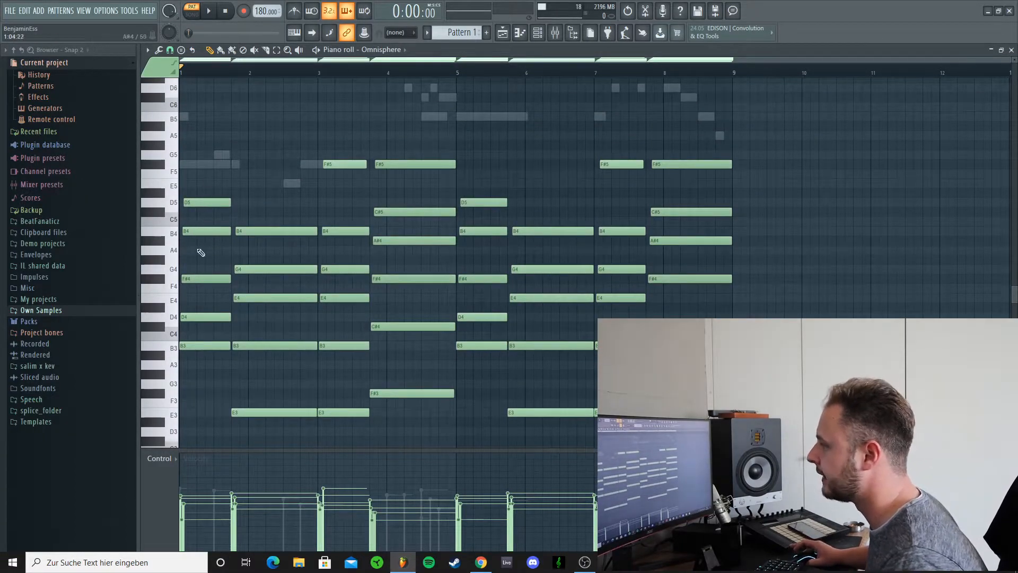
pyautogui.click(556, 33)
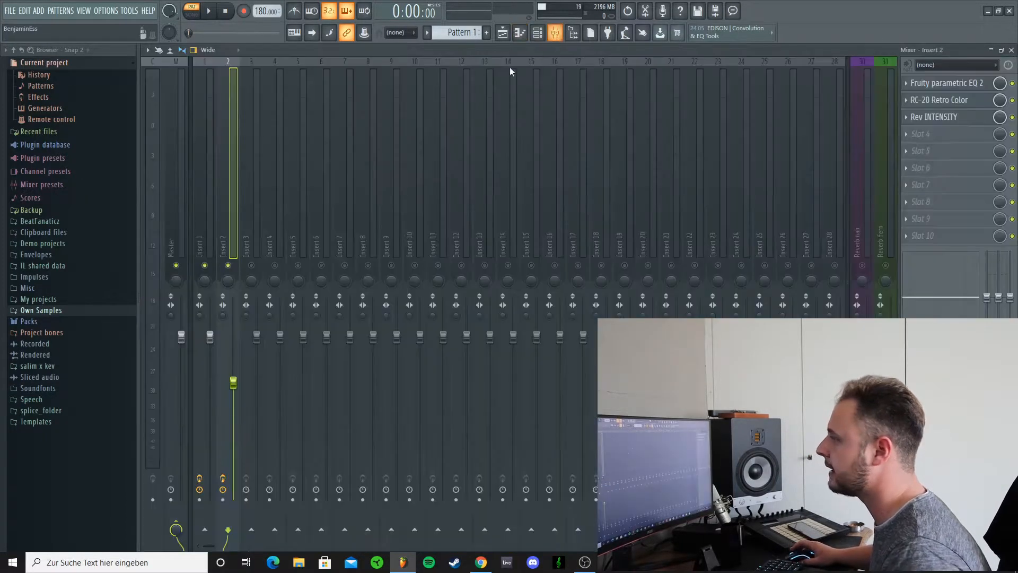
pyautogui.rightClick(207, 264)
pyautogui.rightClick(207, 264)
pyautogui.press('space')
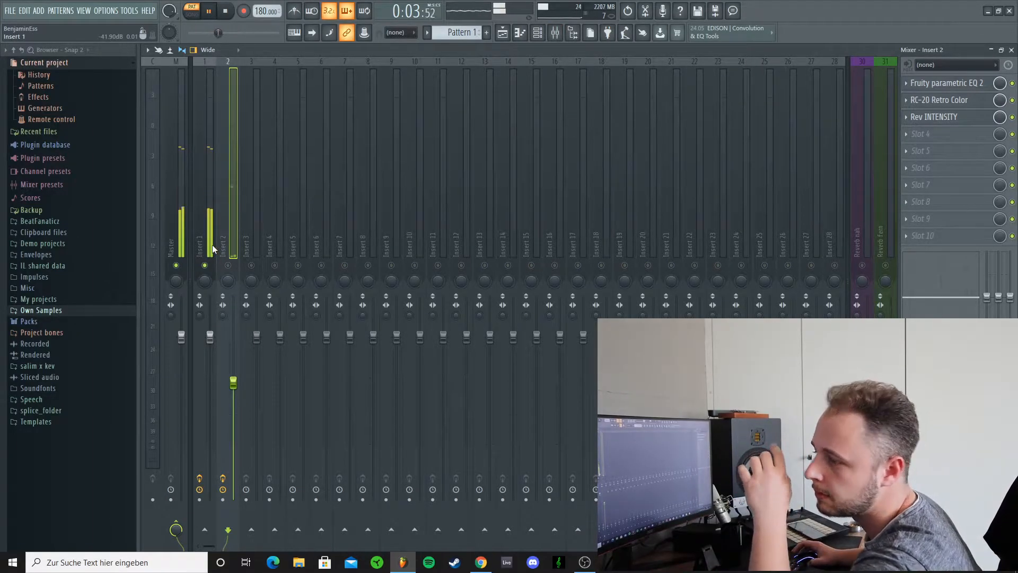
# - Follow the Omnisphere chord notes in the piano roll during playback, and stop playback
pyautogui.click(537, 33)
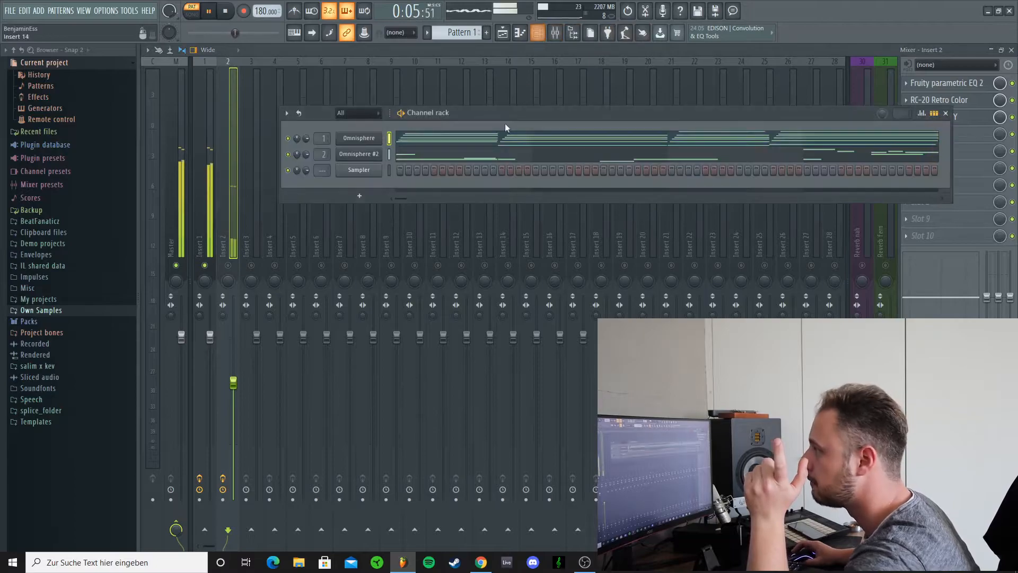
pyautogui.rightClick(369, 138)
pyautogui.rightClick(369, 138)
pyautogui.rightClick(370, 139)
pyautogui.click(404, 138)
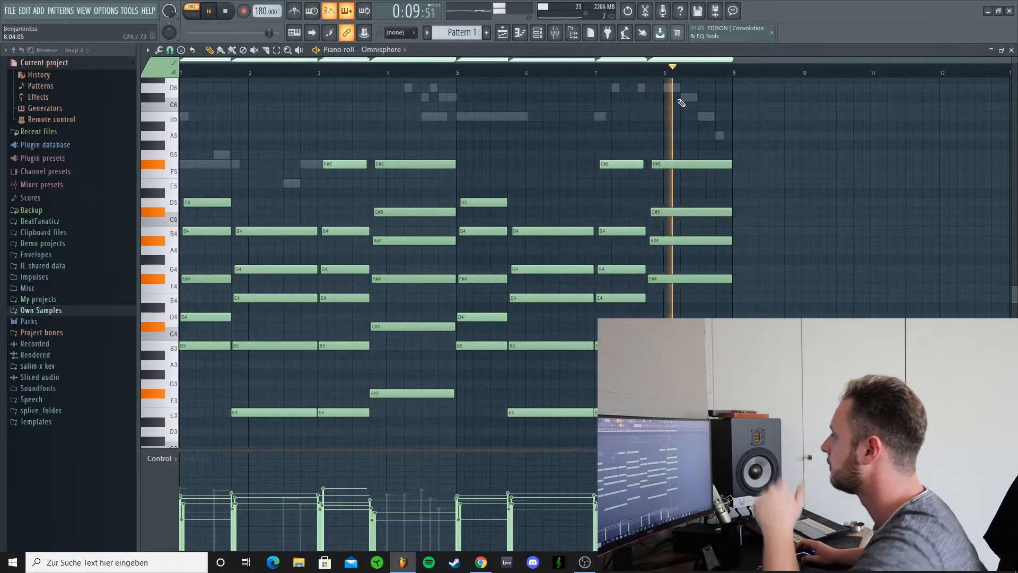
pyautogui.press('space')
pyautogui.click(1011, 50)
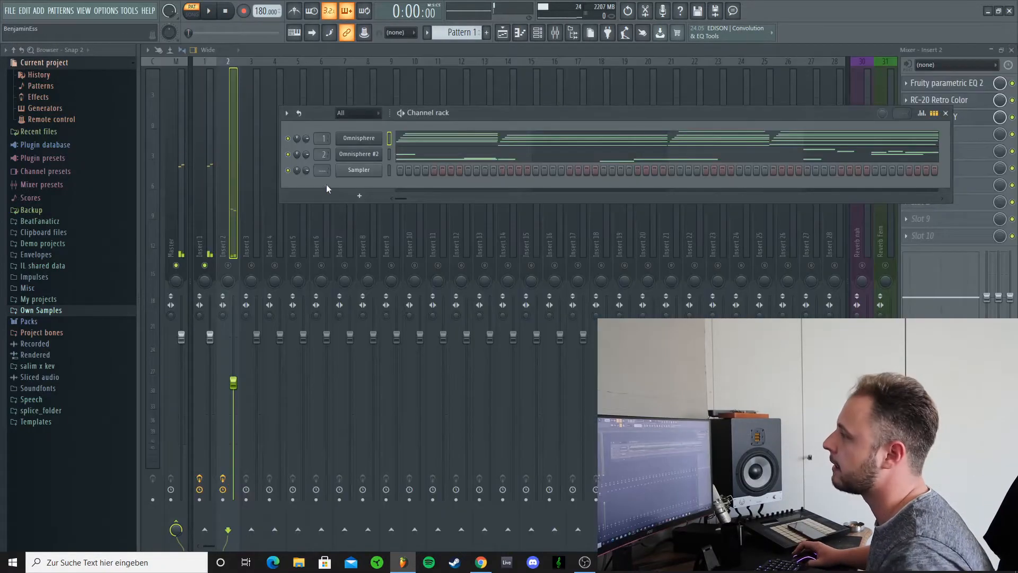
# - Play the pattern while examining the Omnisphere #2 melody notes in the piano roll, and stop playback
pyautogui.rightClick(371, 155)
pyautogui.click(411, 155)
pyautogui.scroll(3, 321, 155)
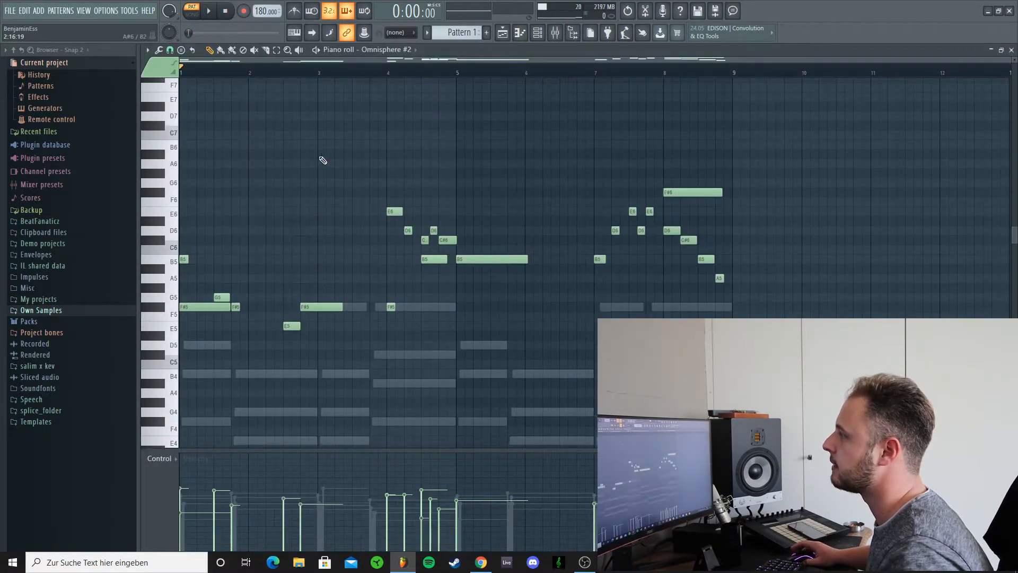
pyautogui.click(520, 34)
pyautogui.press('space')
pyautogui.rightClick(377, 154)
pyautogui.click(403, 154)
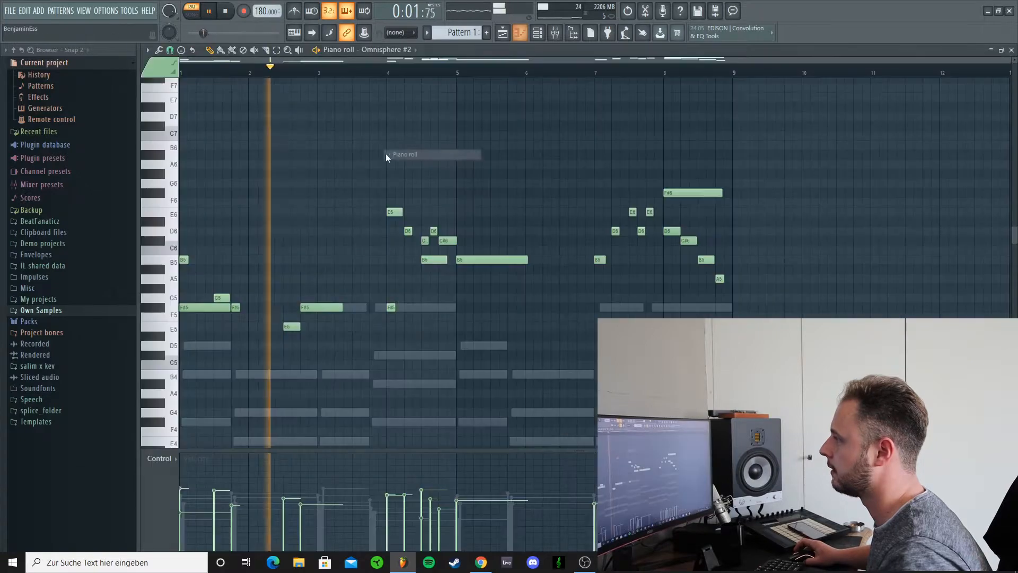
pyautogui.scroll(-1, 313, 194)
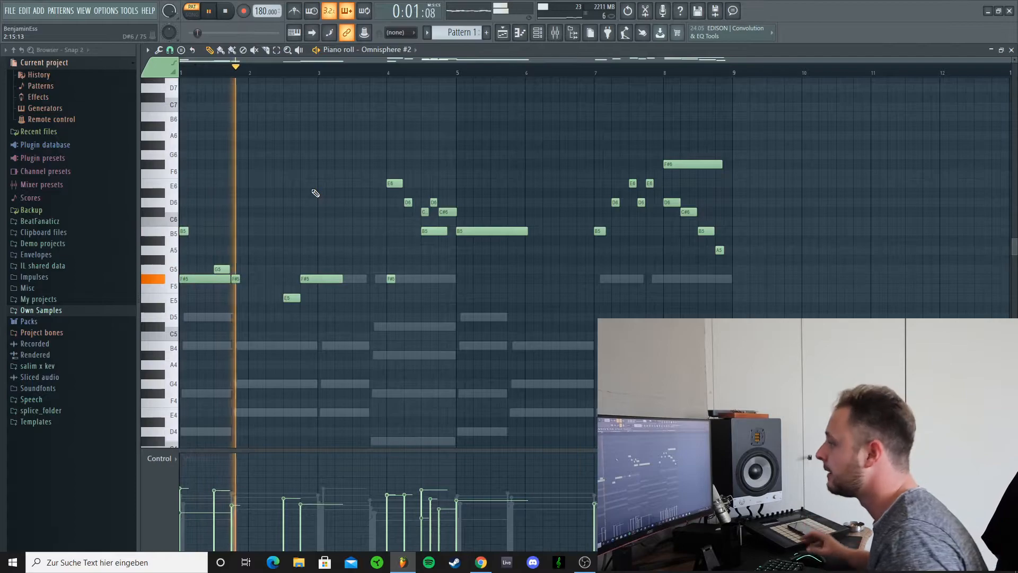
pyautogui.press('space')
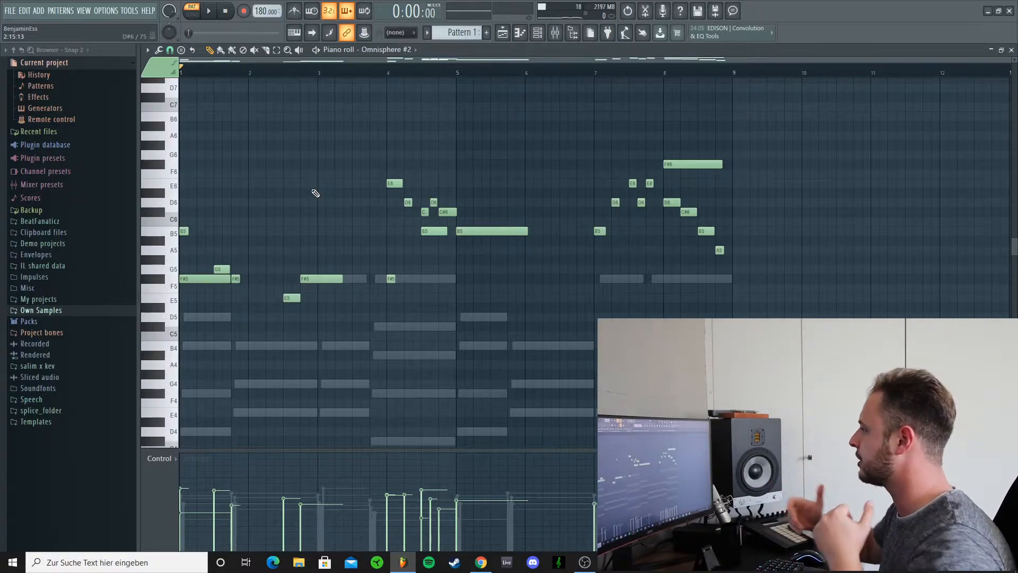
pyautogui.click(1011, 50)
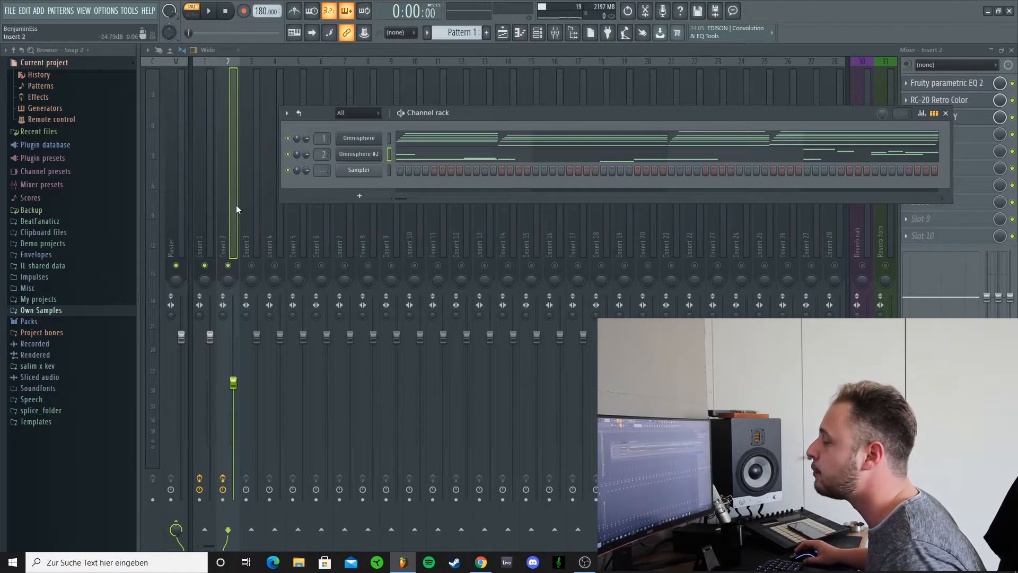
# - Delete the Sampler channel from the channel rack
pyautogui.rightClick(362, 181)
pyautogui.click(421, 279)
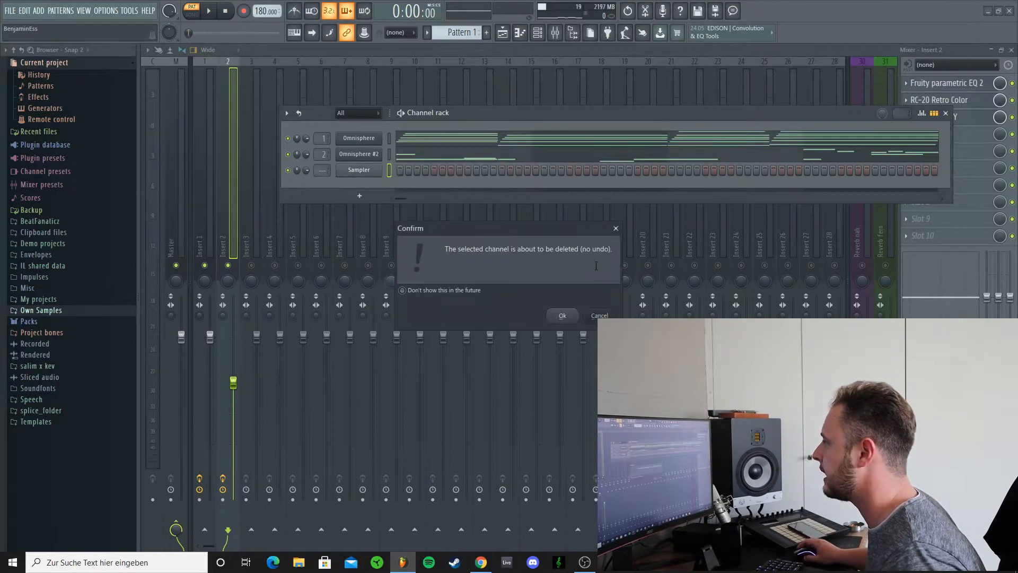
pyautogui.click(564, 316)
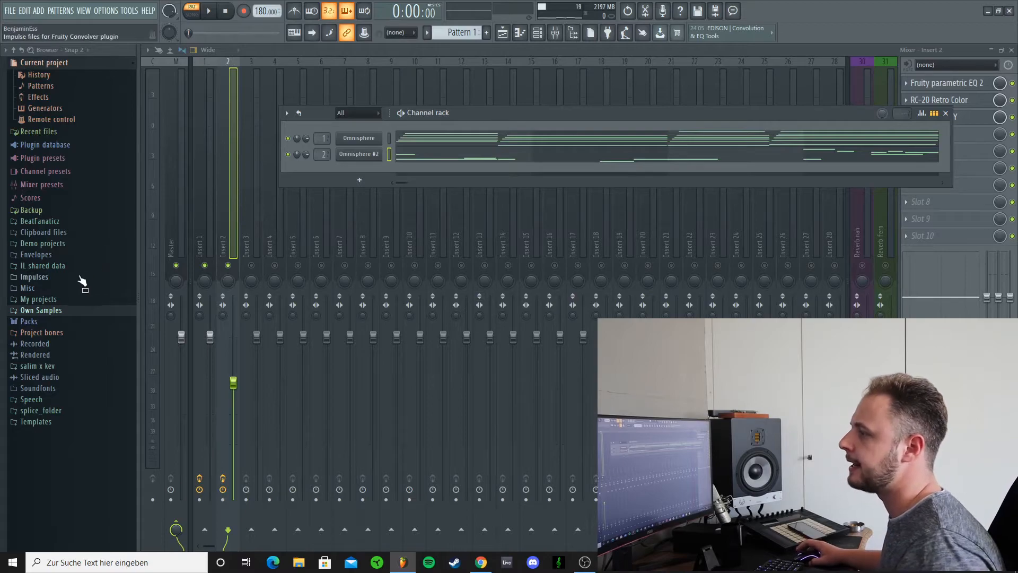
# - Open the Own Samples folder and browse to the first Cash Money AP drum kit
pyautogui.click(42, 311)
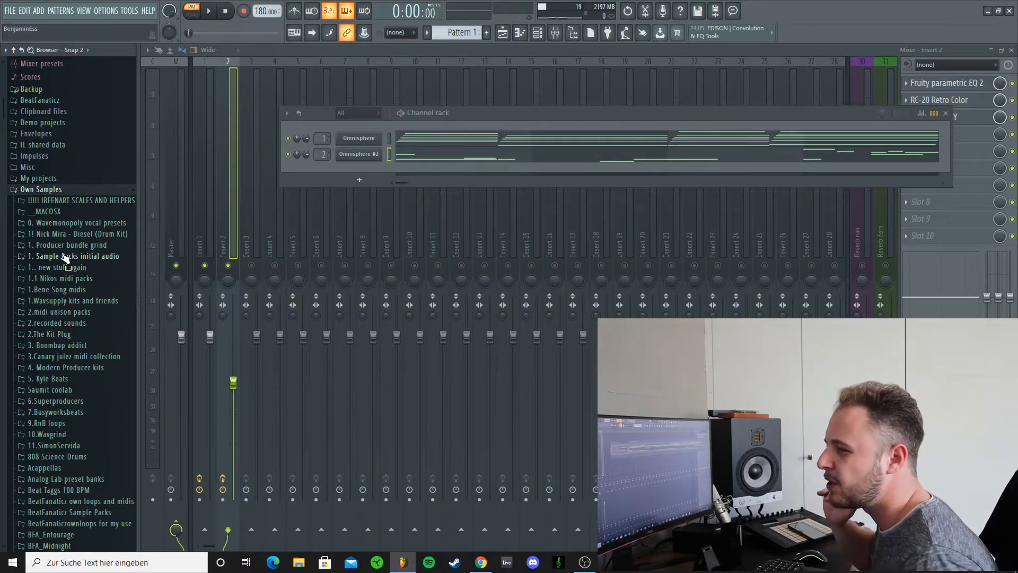
pyautogui.scroll(-7, 58, 261)
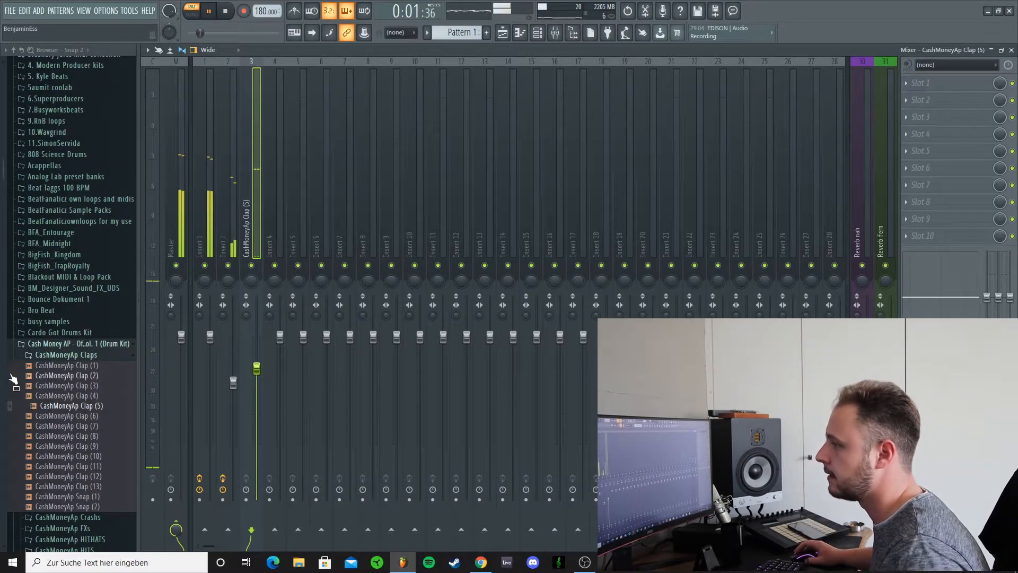
# - Add CashMoneyAp Snare (8) from the drum kit's snares folder to the channel rack, and stop playback
pyautogui.click(88, 354)
pyautogui.scroll(-2, 106, 371)
pyautogui.press('space')
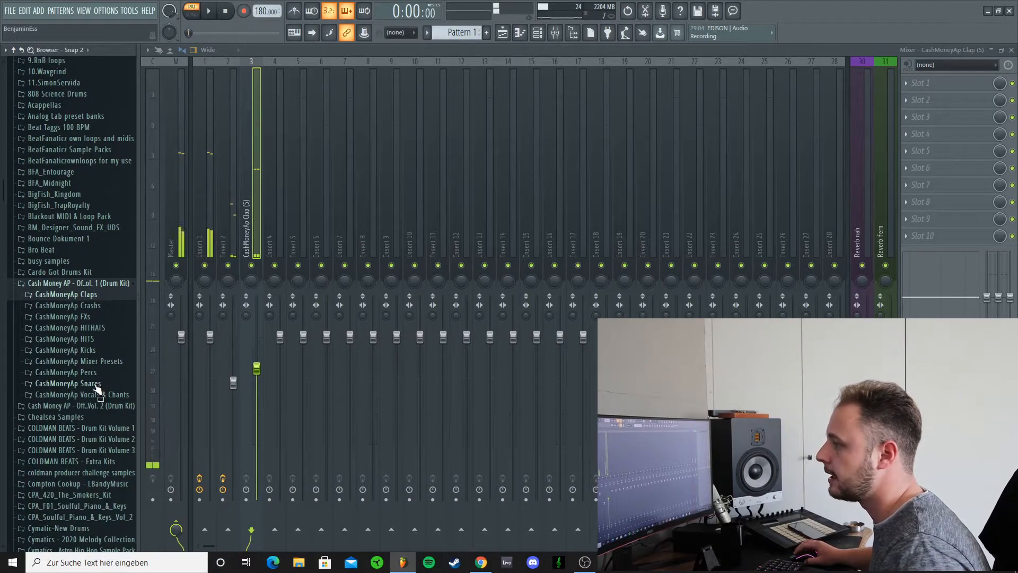
pyautogui.click(98, 383)
pyautogui.moveTo(69, 364); pyautogui.dragTo(366, 196)
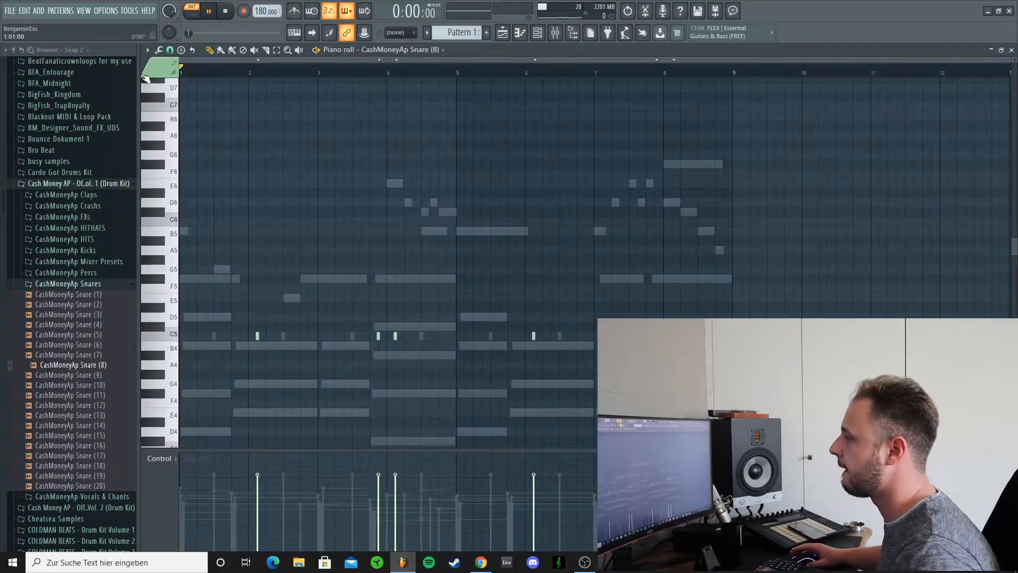
pyautogui.press('space')
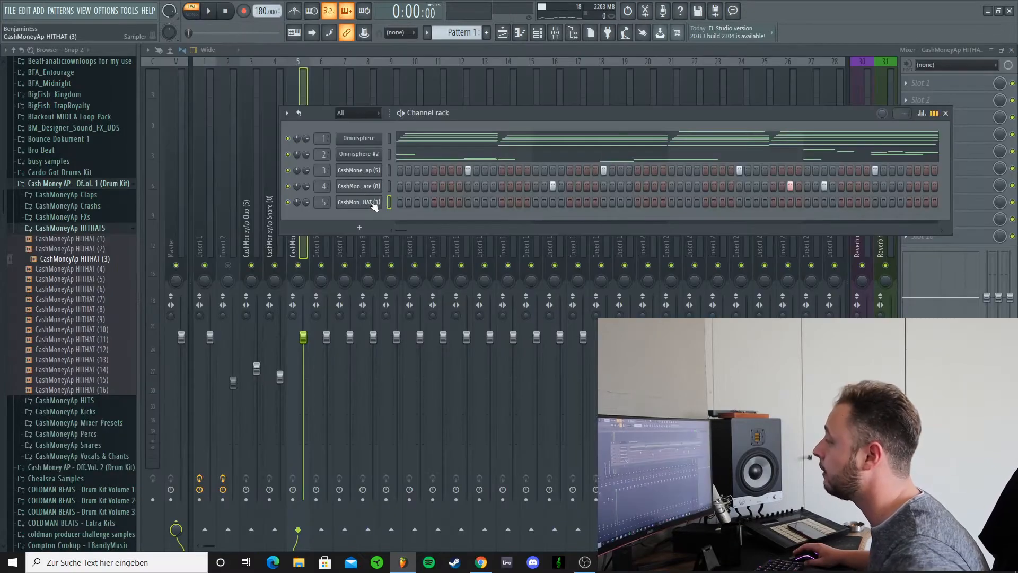
# - Fill each 4 steps of the CashMoneyAp HITHAT (3) channel with a hit
pyautogui.rightClick(374, 206)
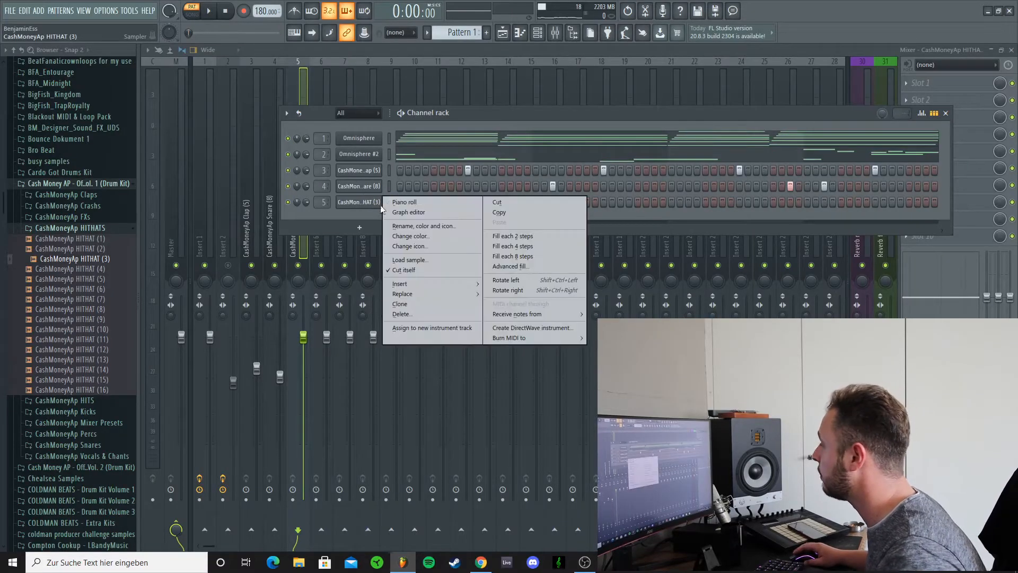
pyautogui.click(507, 246)
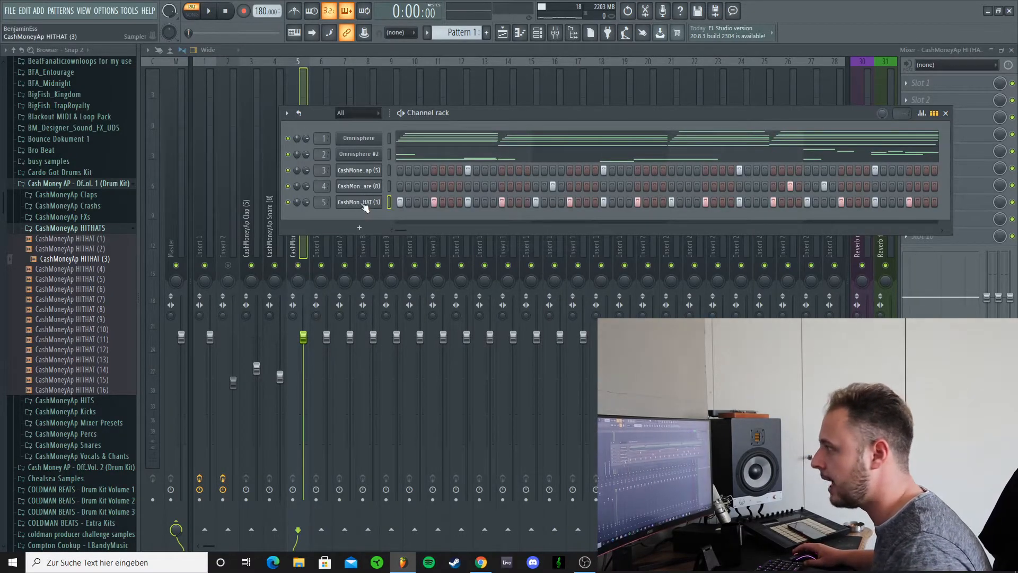
# - Open the CashMoneyAp HITHAT (3) channel in the piano roll and add lower-velocity hits between the existing ones
pyautogui.rightClick(371, 203)
pyautogui.click(399, 202)
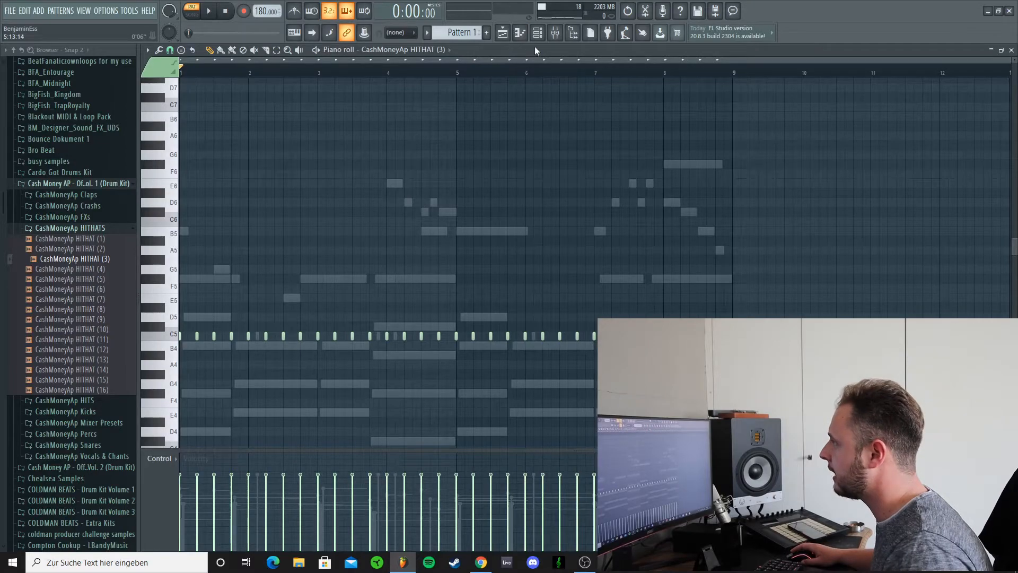
pyautogui.hotkey('ctrl', 'a')
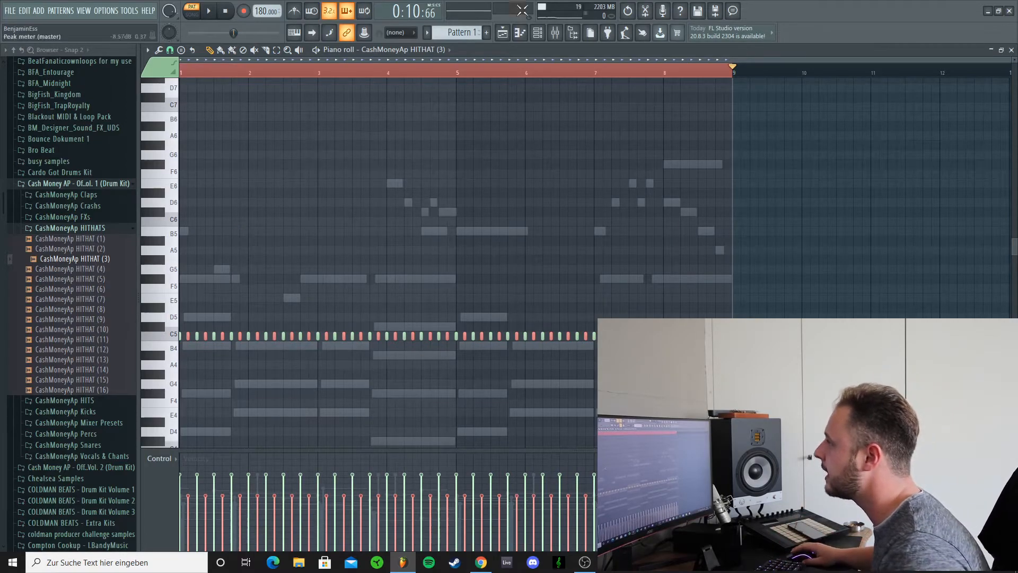
# - Set the CashMoneyAp HITHAT (3) channel's time shift to 0:01, play the pattern, and close the channel settings
pyautogui.press('F6')
pyautogui.click(348, 203)
pyautogui.click(279, 214)
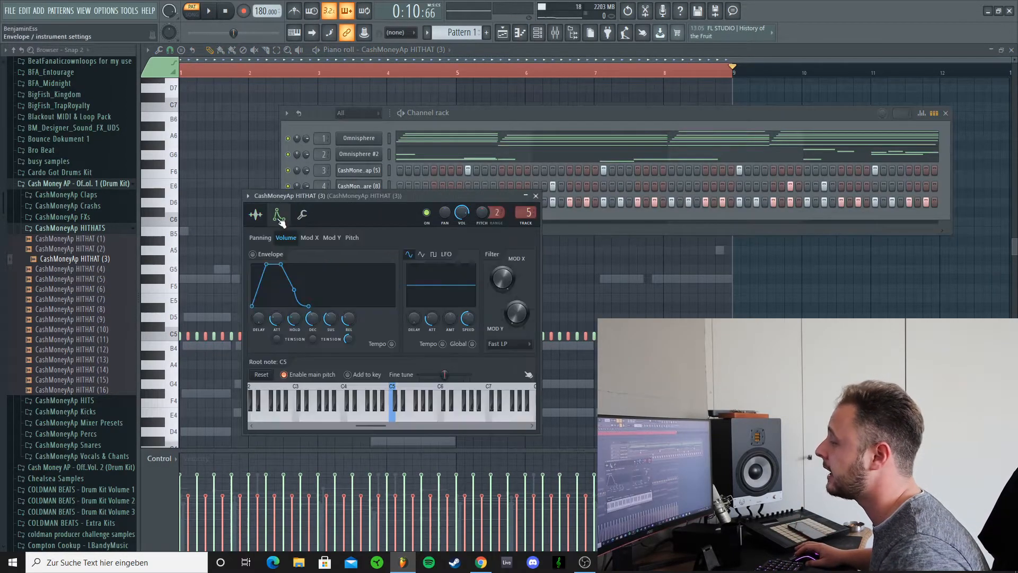
pyautogui.click(302, 214)
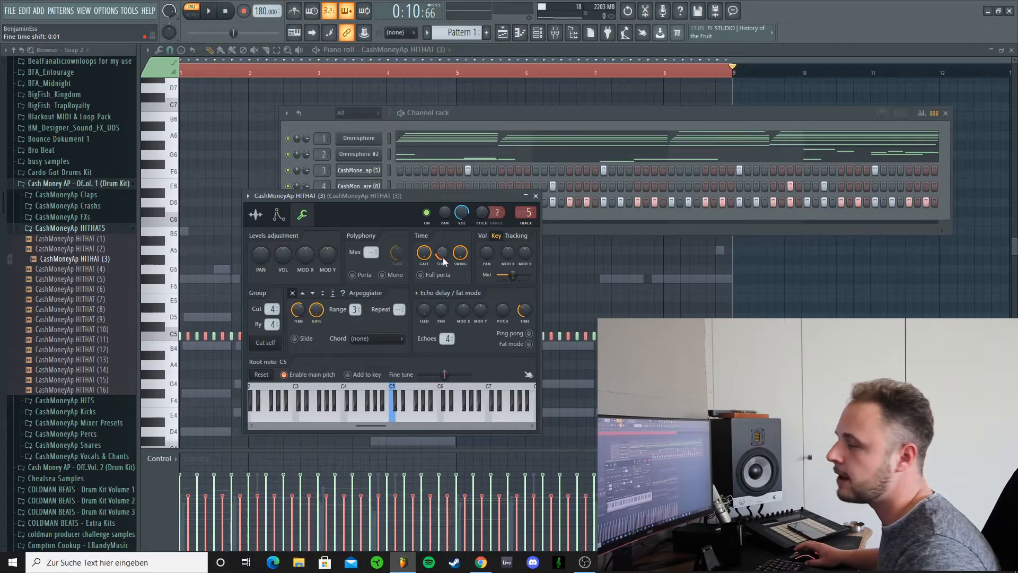
pyautogui.press('space')
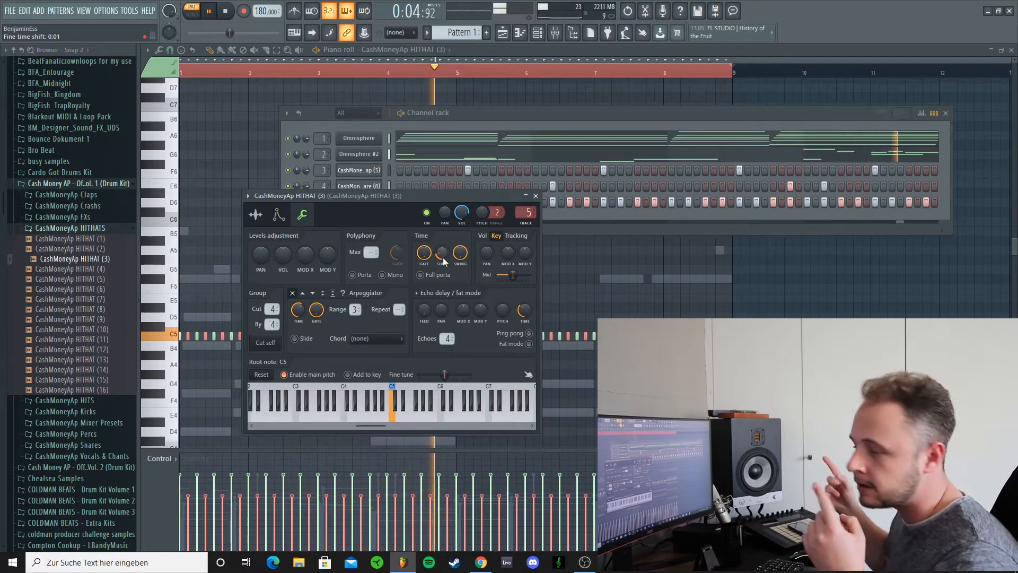
pyautogui.click(535, 196)
pyautogui.press('space')
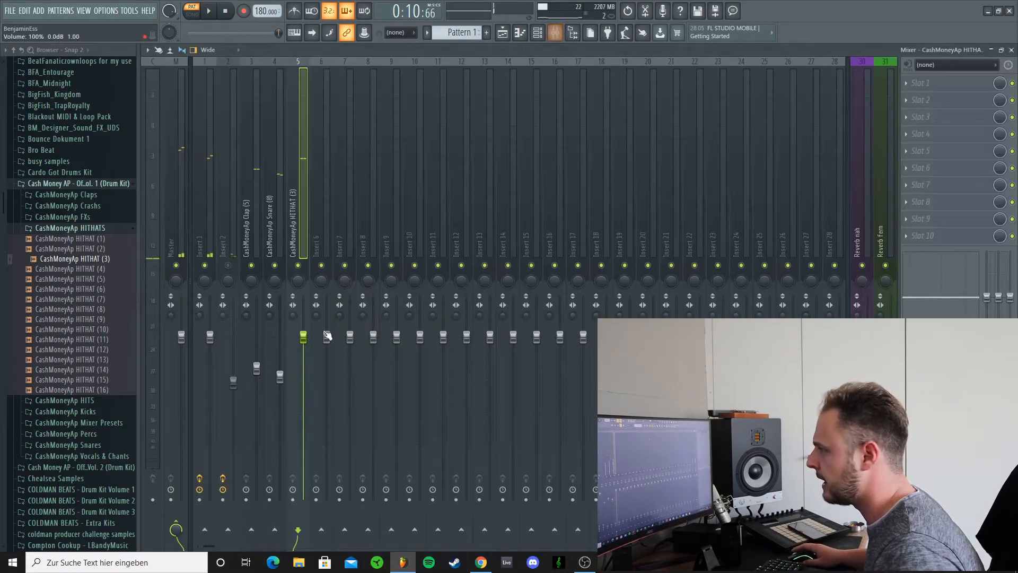
# - Lower the CashMoneyAp HITHAT (3) track's volume in the mixer and close the mixer
pyautogui.click(555, 33)
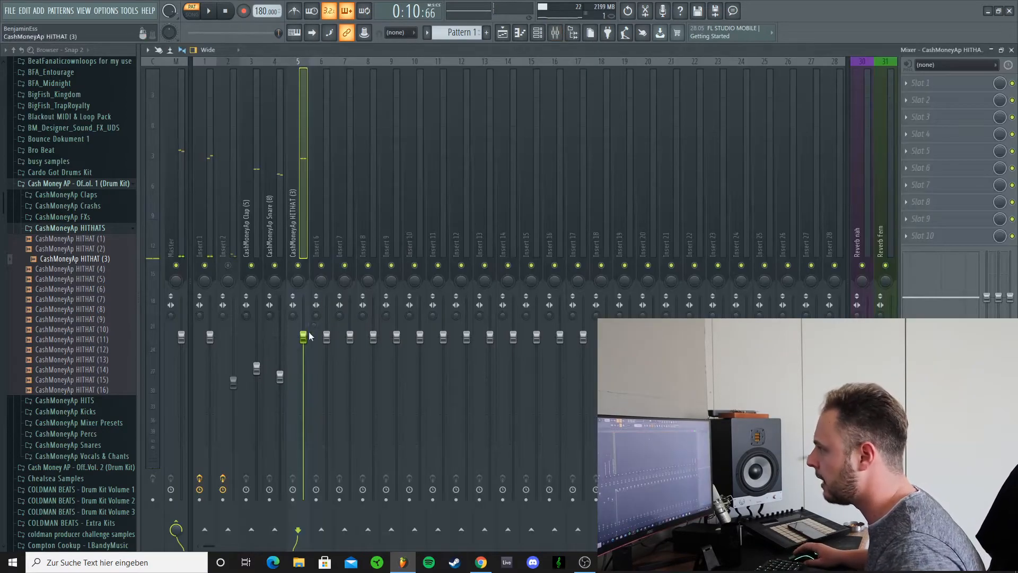
pyautogui.moveTo(304, 337); pyautogui.dragTo(303, 388)
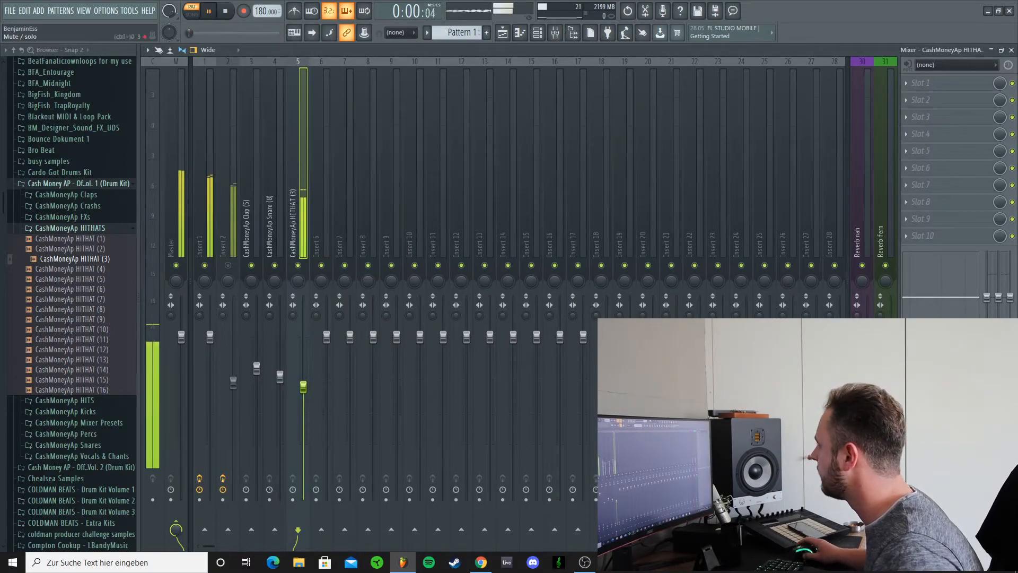
pyautogui.press('F9')
# - Chop selected hi-hat notes into short rolls at higher and lower pitches, play the pattern, and close the piano roll
pyautogui.press('F6')
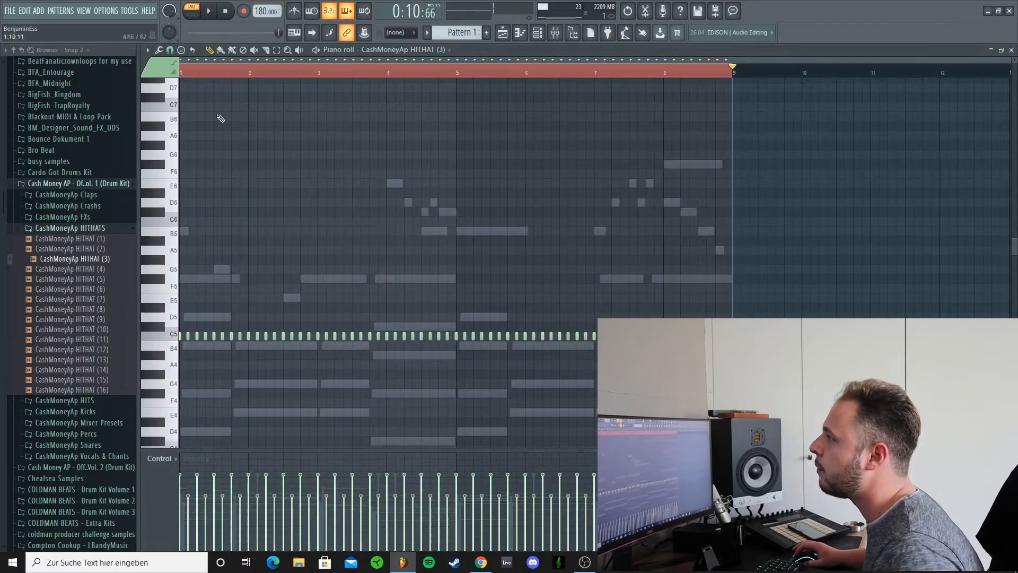
pyautogui.click(170, 51)
pyautogui.click(186, 141)
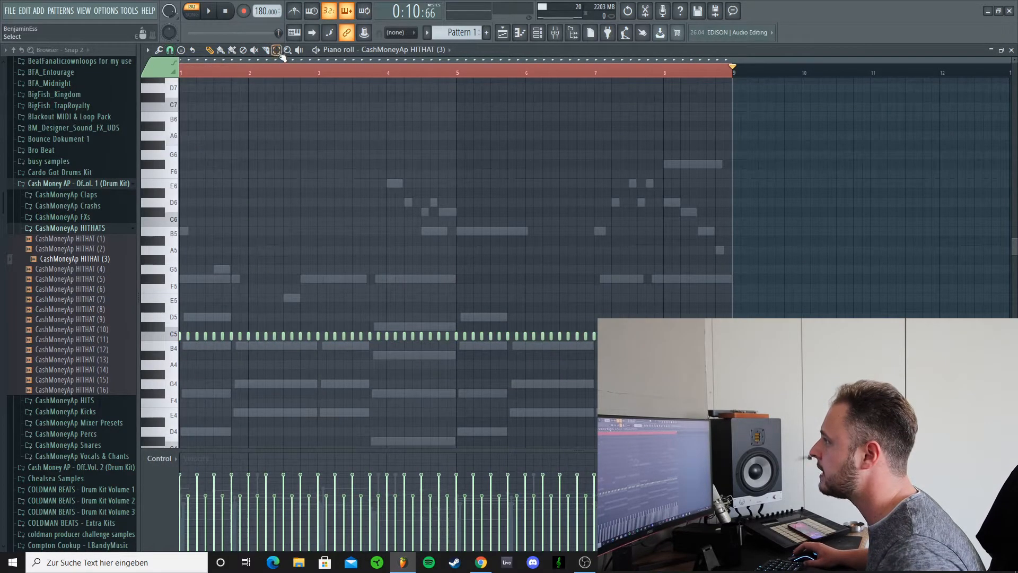
pyautogui.click(232, 49)
pyautogui.scroll(-2, 227, 182)
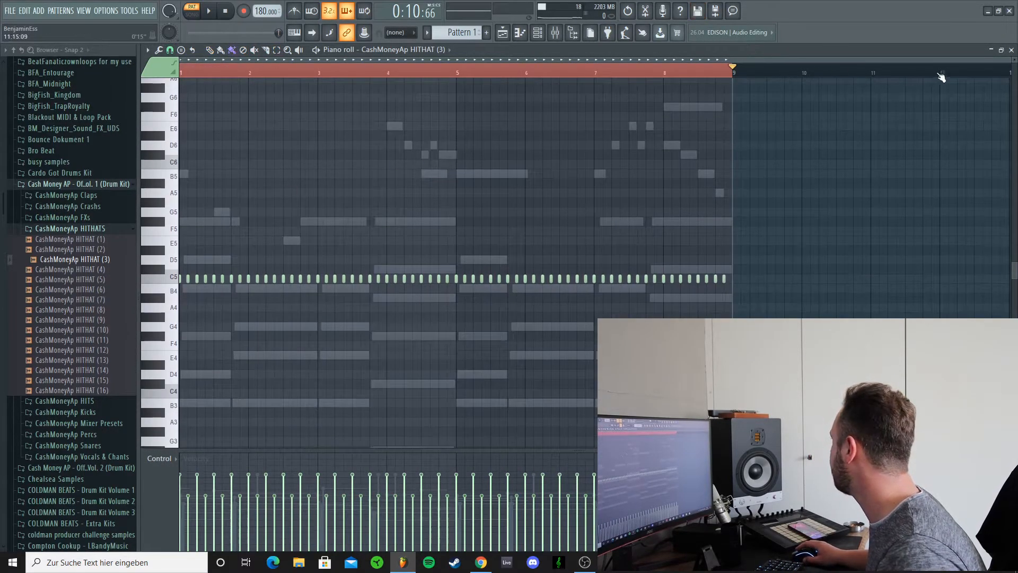
pyautogui.moveTo(1009, 58); pyautogui.dragTo(762, 59)
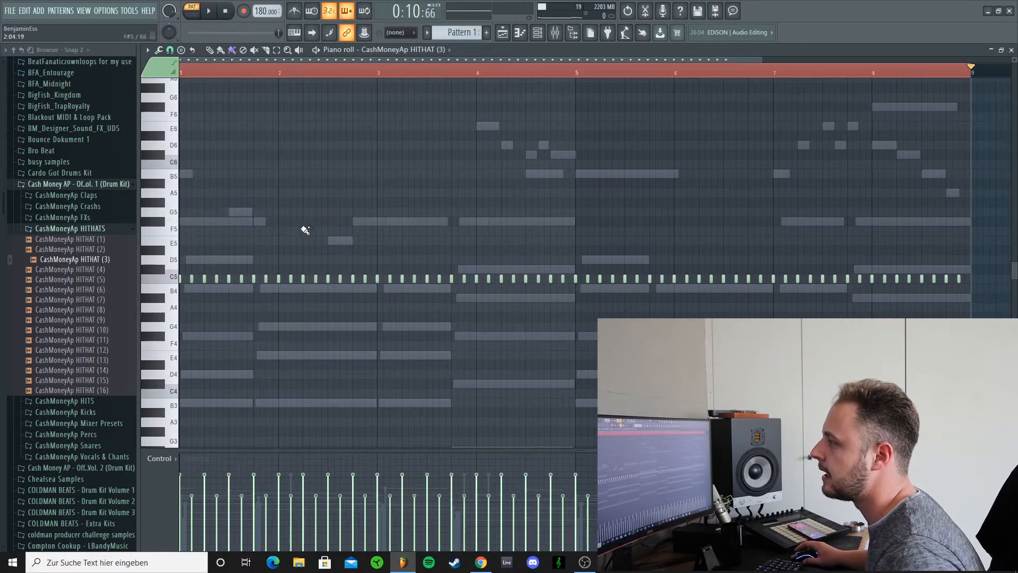
pyautogui.press('space')
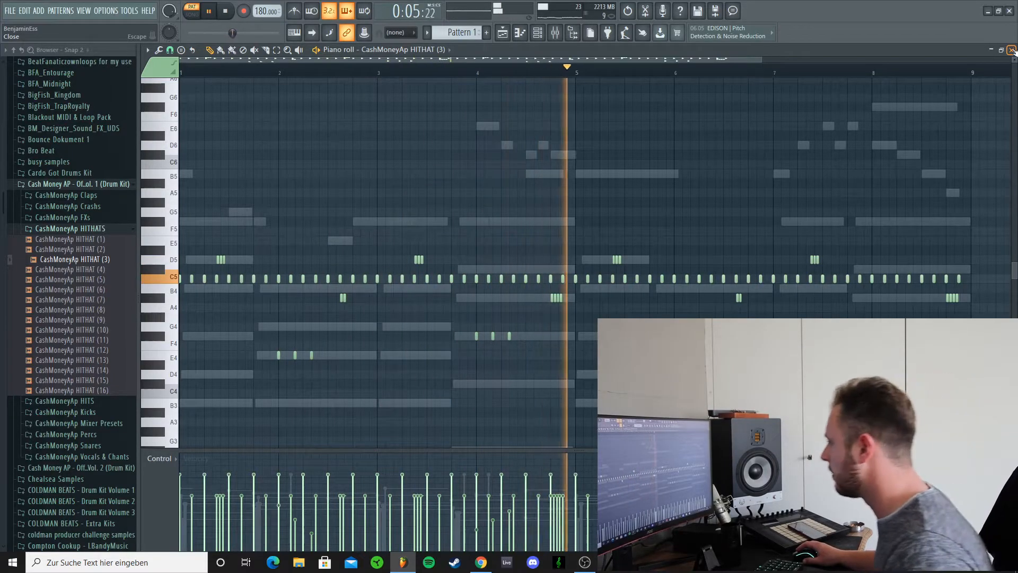
pyautogui.click(1011, 50)
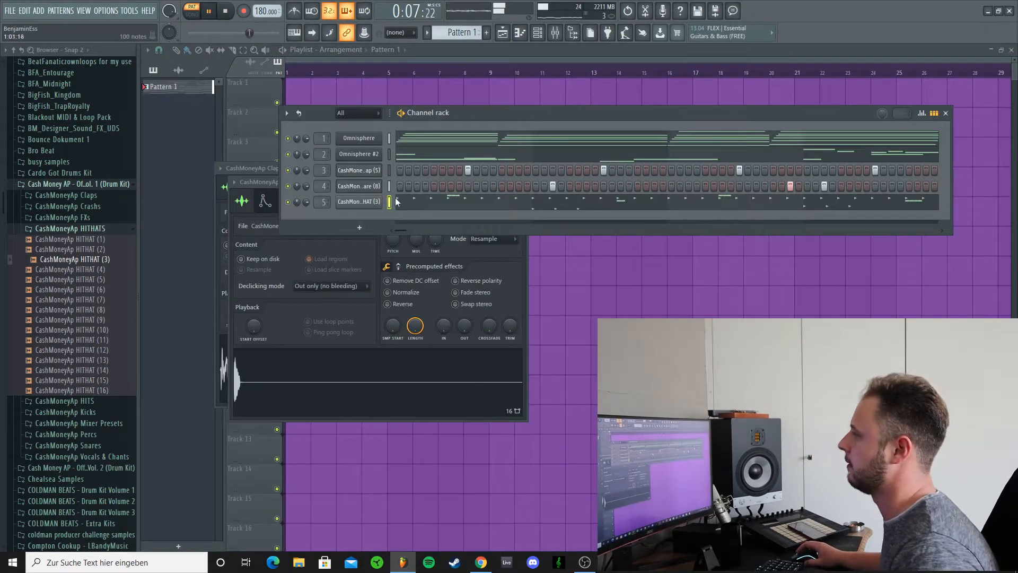
# - Close the settings windows of the CashMoneyAp snare and clap channels
pyautogui.click(265, 183)
pyautogui.click(523, 182)
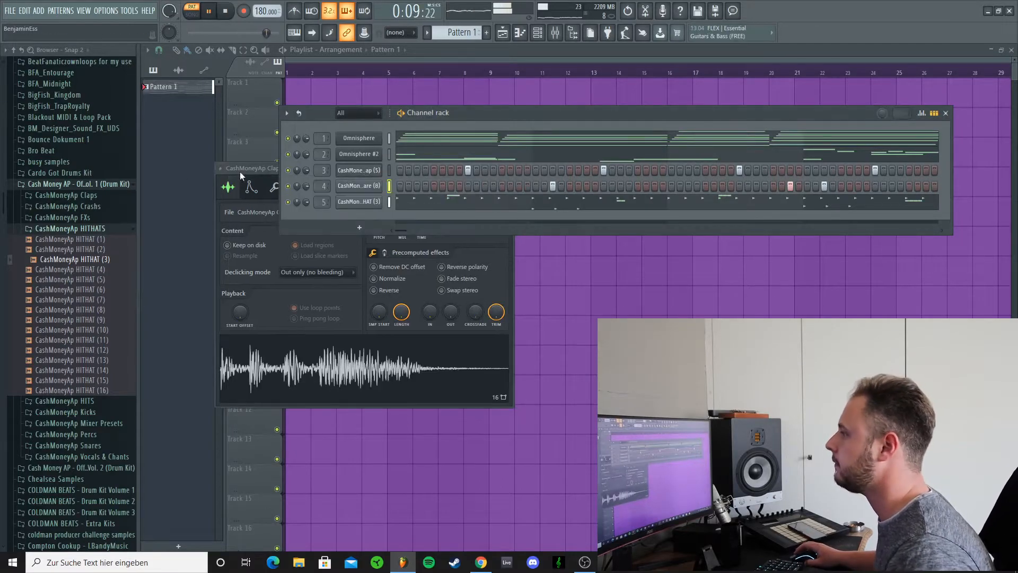
pyautogui.click(240, 169)
pyautogui.click(510, 169)
# - Collapse the Cash Money AP kit, browse the 1new 2019 folder, and add a Wheezy 808 channel with a bass pattern
pyautogui.click(50, 228)
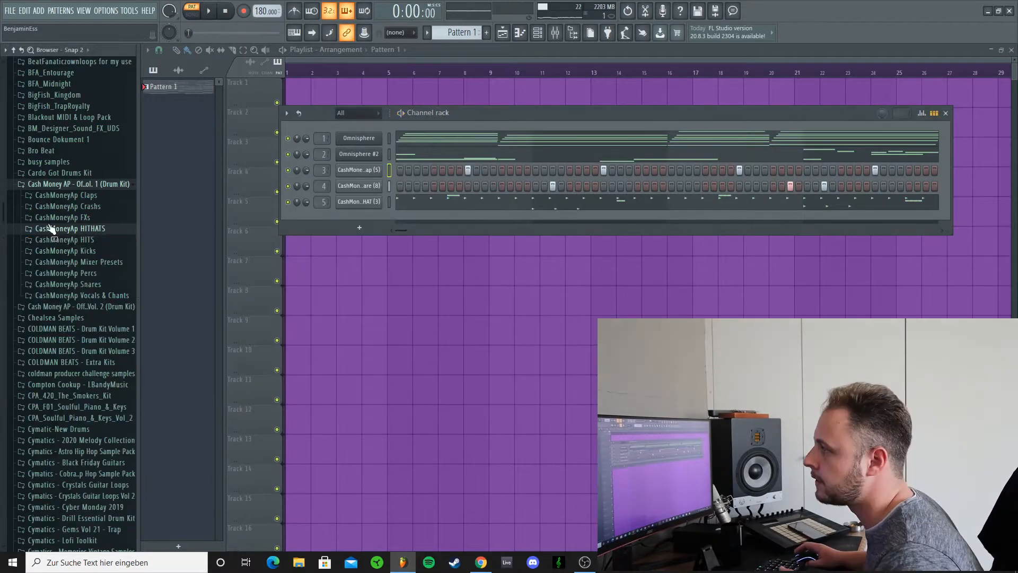
pyautogui.click(68, 185)
pyautogui.scroll(-1, 60, 186)
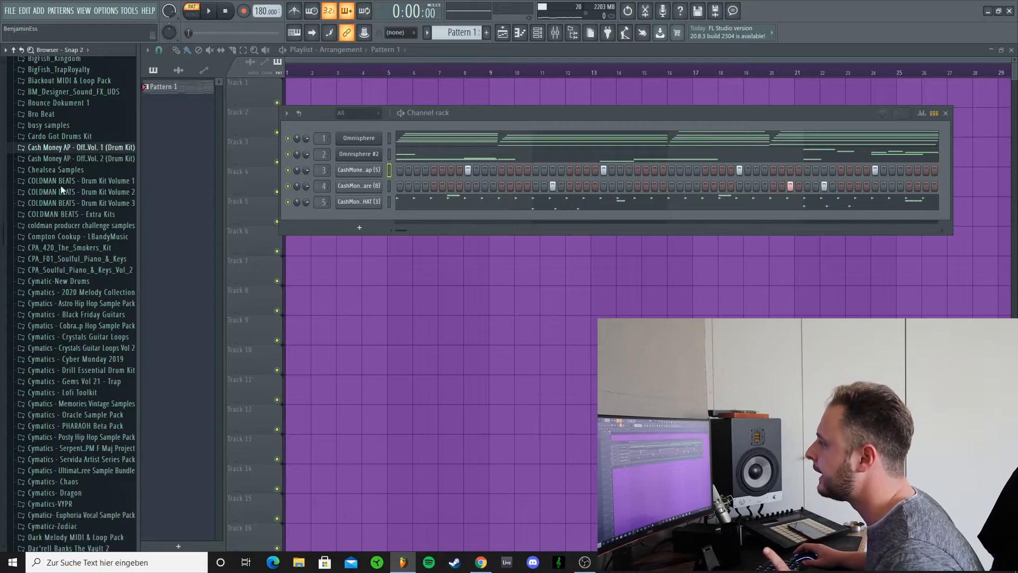
pyautogui.scroll(4, 55, 185)
pyautogui.scroll(1, 54, 183)
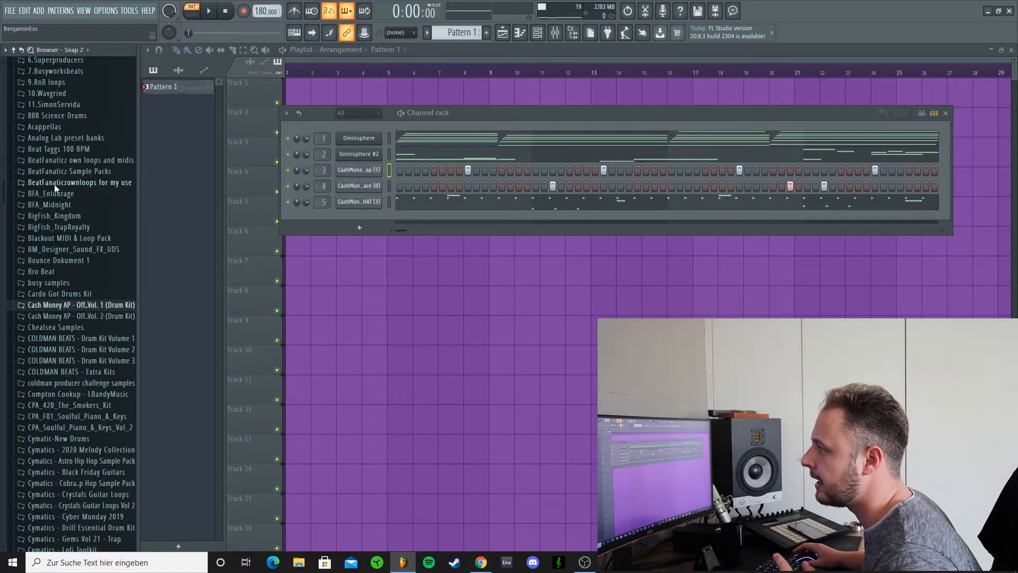
pyautogui.scroll(1, 62, 187)
pyautogui.scroll(1, 63, 186)
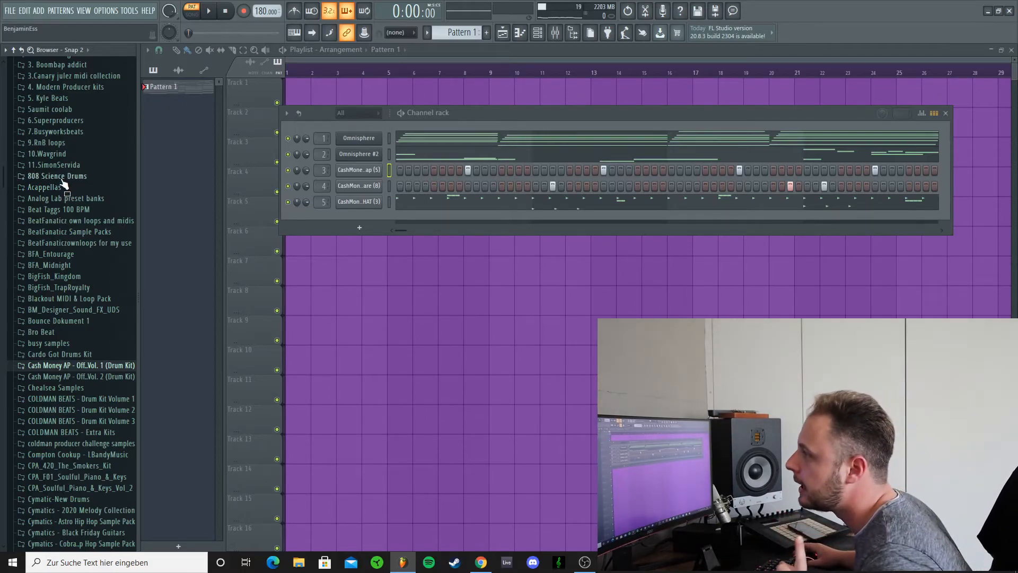
pyautogui.scroll(10, 64, 185)
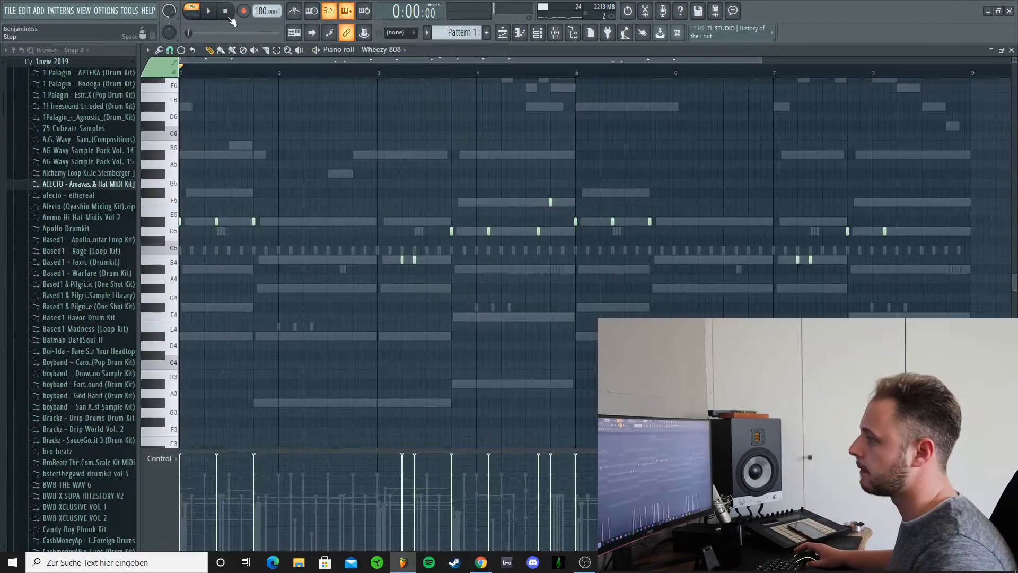
pyautogui.press('space')
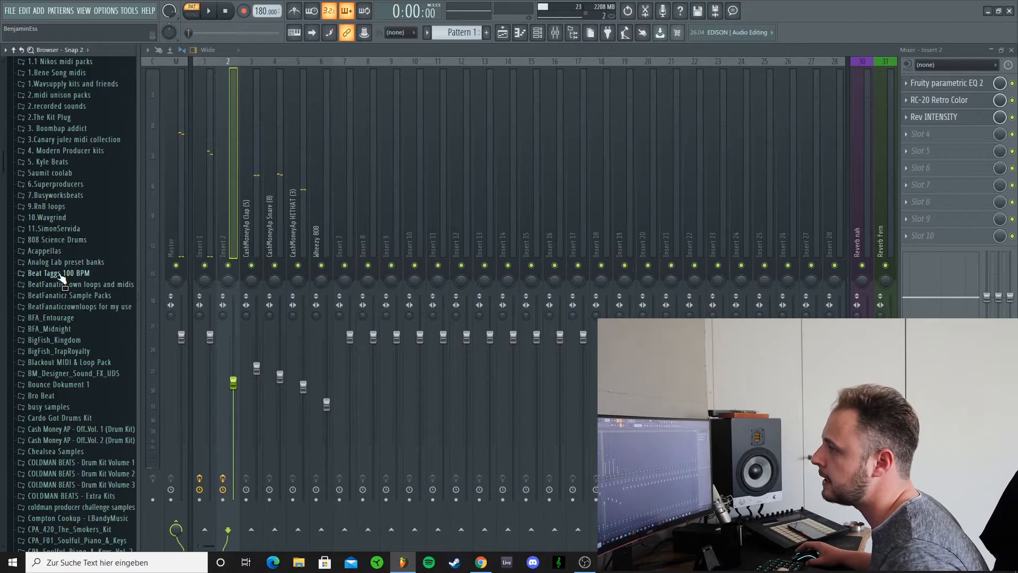
# - Add Knock Kick from mai Drum Kit 2's Kicks folder with hits matching the 808 rhythm, and lower its mixer volume
pyautogui.scroll(4, 61, 276)
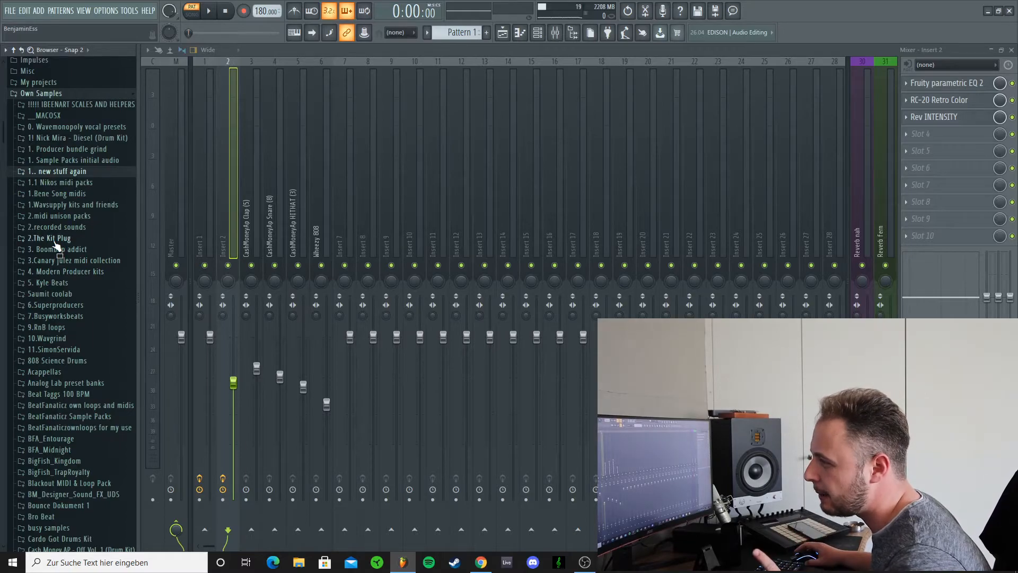
pyautogui.scroll(-3, 56, 244)
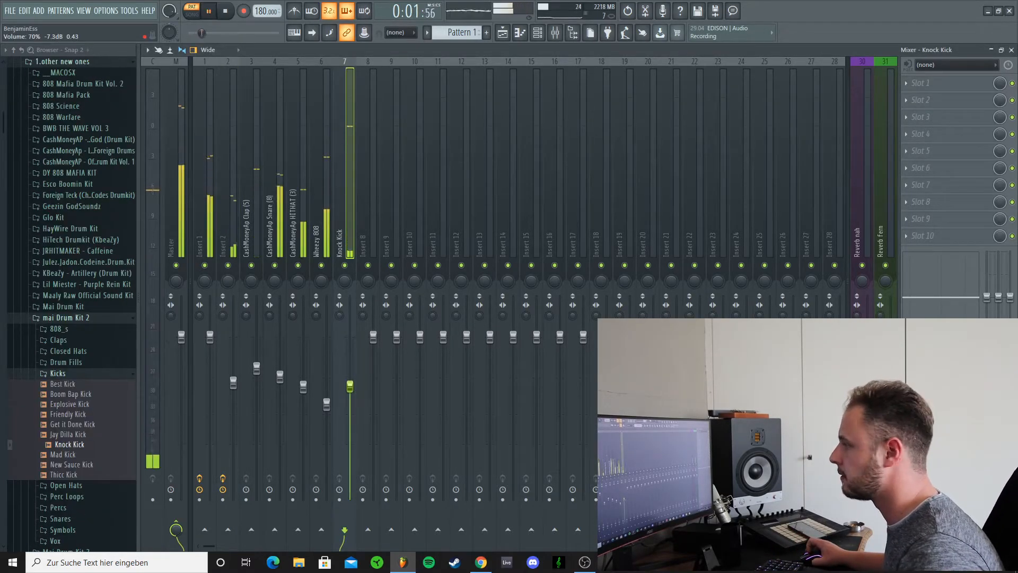
pyautogui.moveTo(350, 386); pyautogui.dragTo(354, 401)
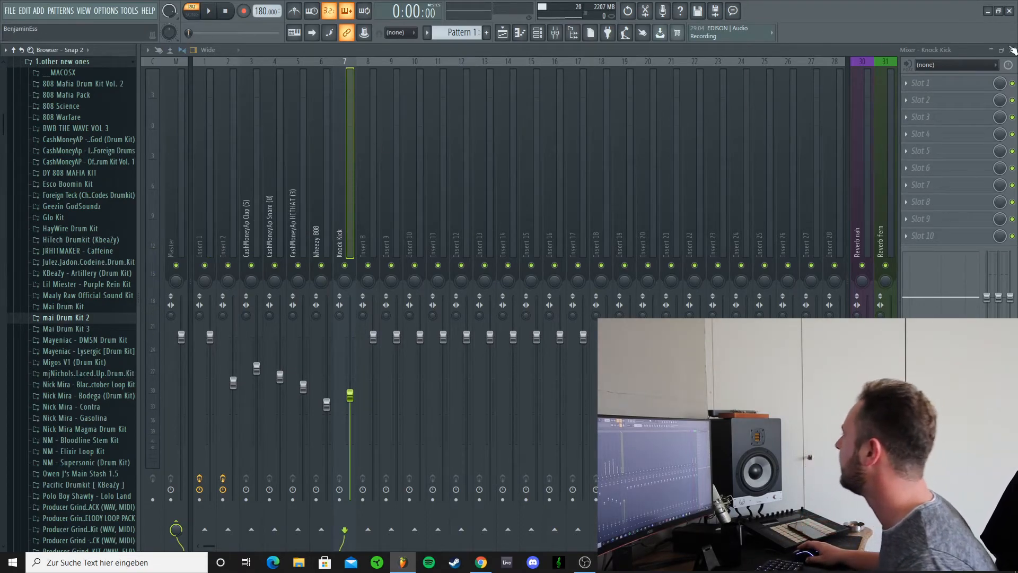
# - Solo Insert 1 and Insert 2 in the mixer, and close the mixer, the piano roll and the Knock Kick settings
pyautogui.rightClick(205, 266)
pyautogui.click(228, 265)
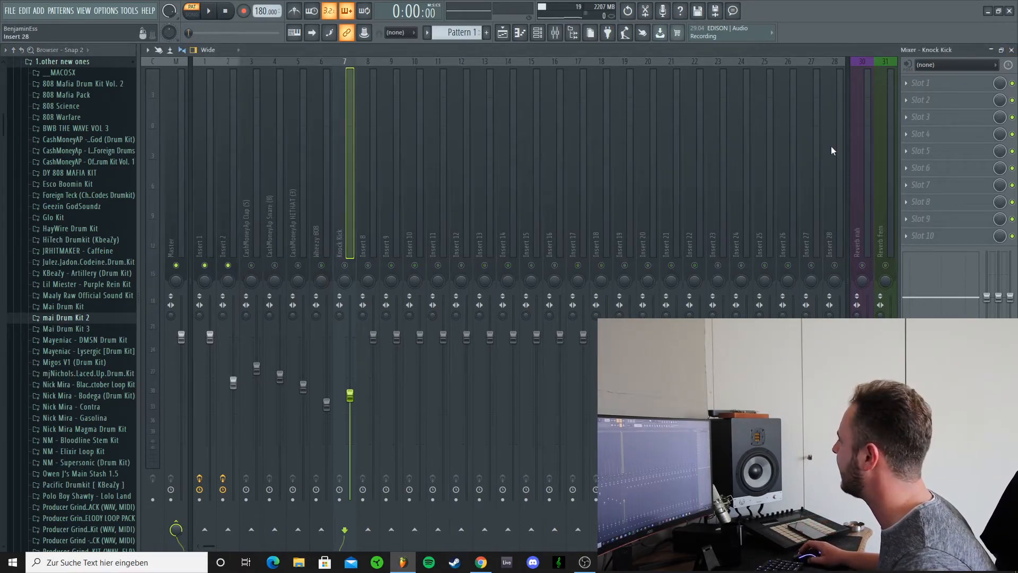
pyautogui.click(1012, 50)
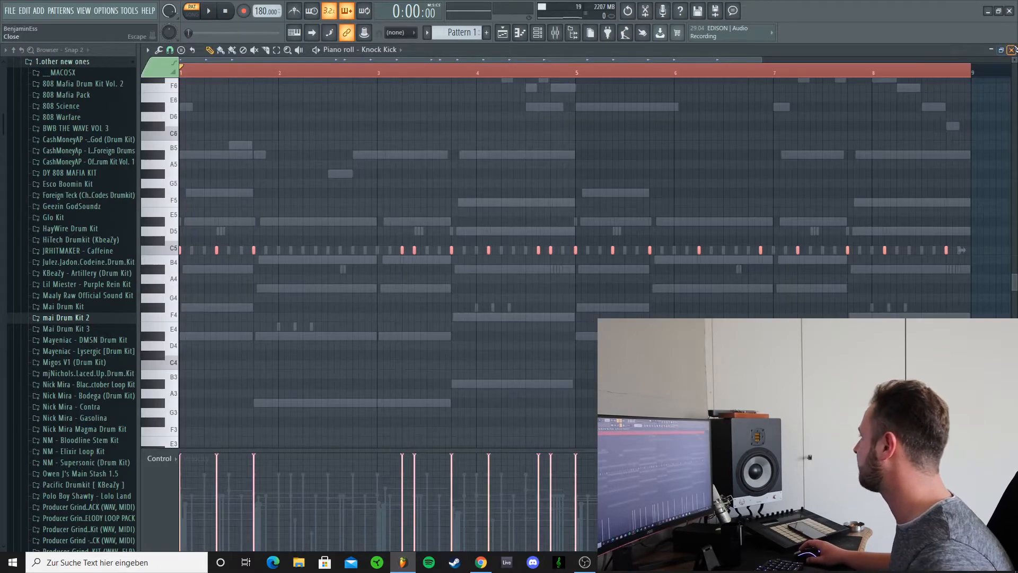
pyautogui.click(1012, 50)
pyautogui.click(251, 131)
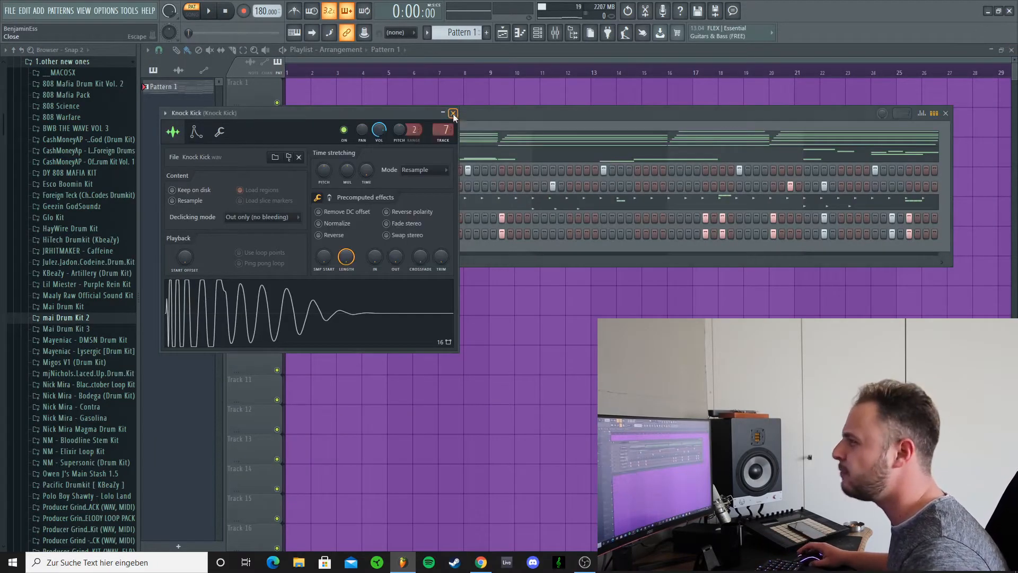
pyautogui.click(453, 113)
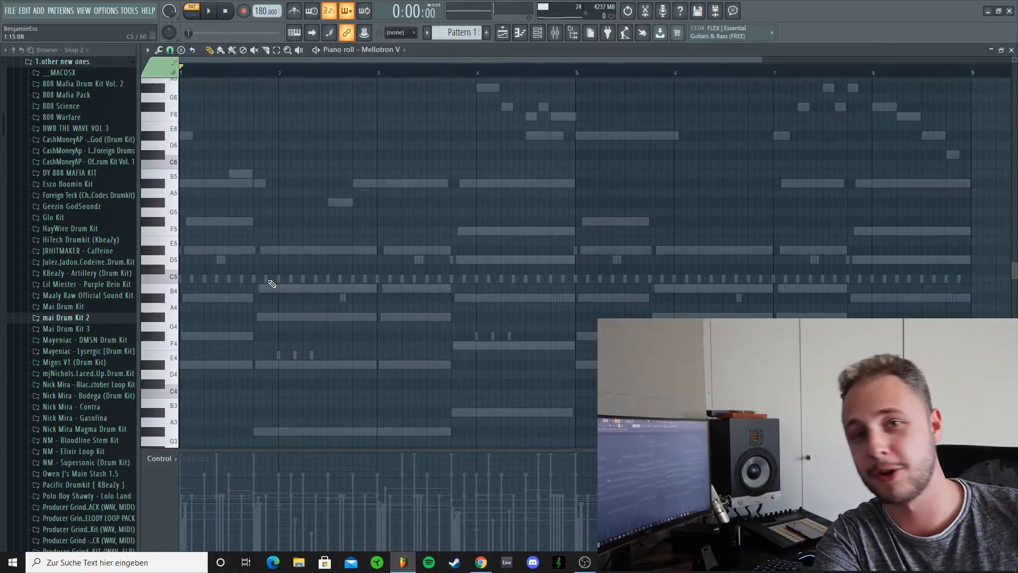
# - Record a counter-melody across the eight-bar pattern on the Mellotron V channel
pyautogui.press('r')
pyautogui.press('space')
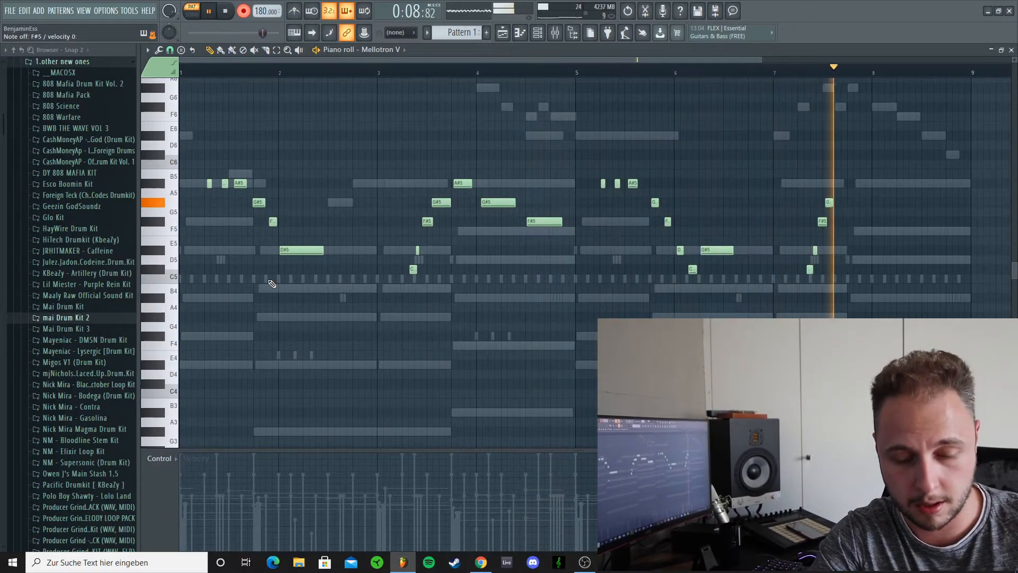
pyautogui.press('space')
# - Play the full pattern and set the mixer volume of Insert 8 to 67% (-8.1 dB)
pyautogui.press('F9')
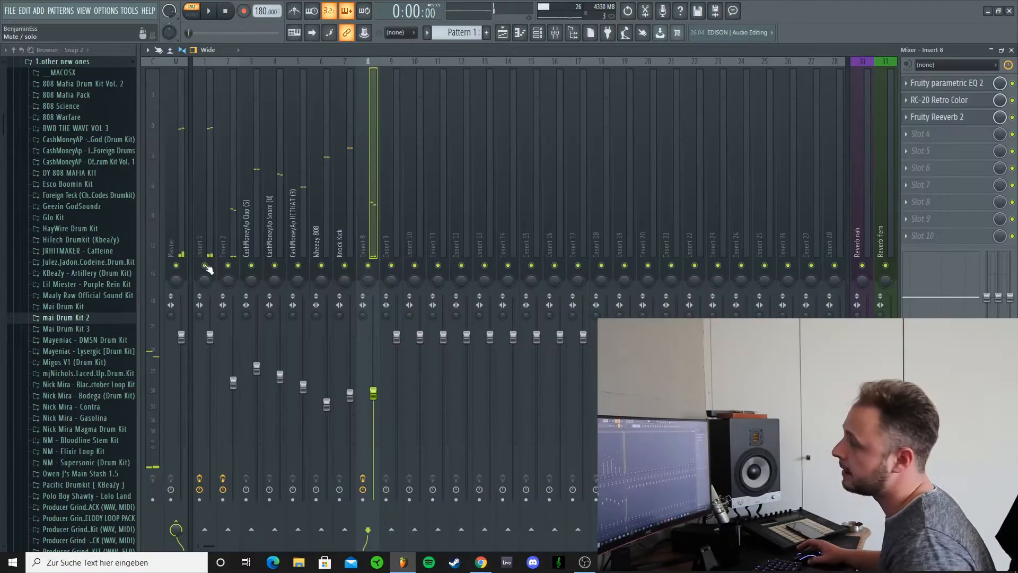
pyautogui.press('space')
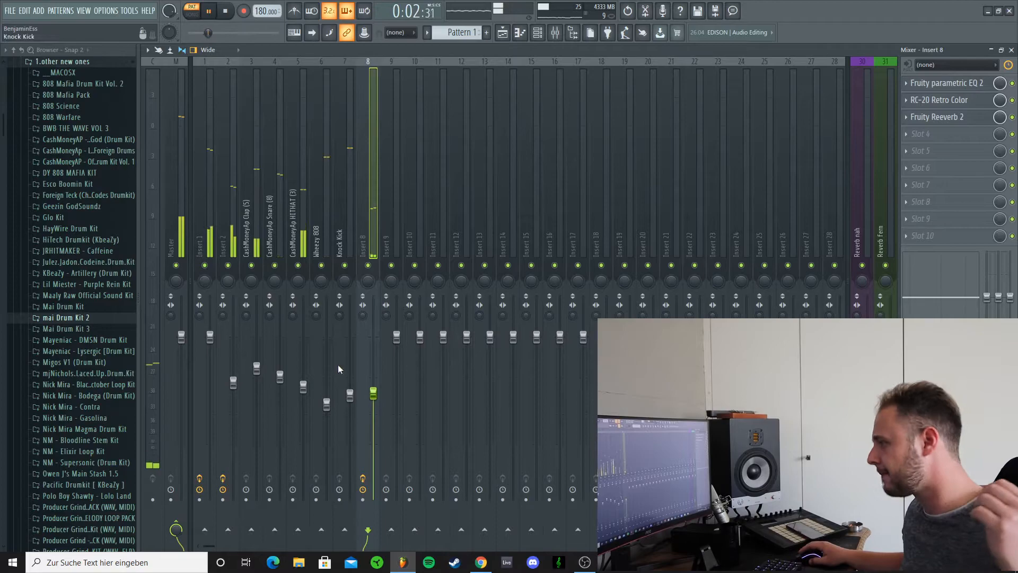
pyautogui.moveTo(375, 399); pyautogui.dragTo(374, 394)
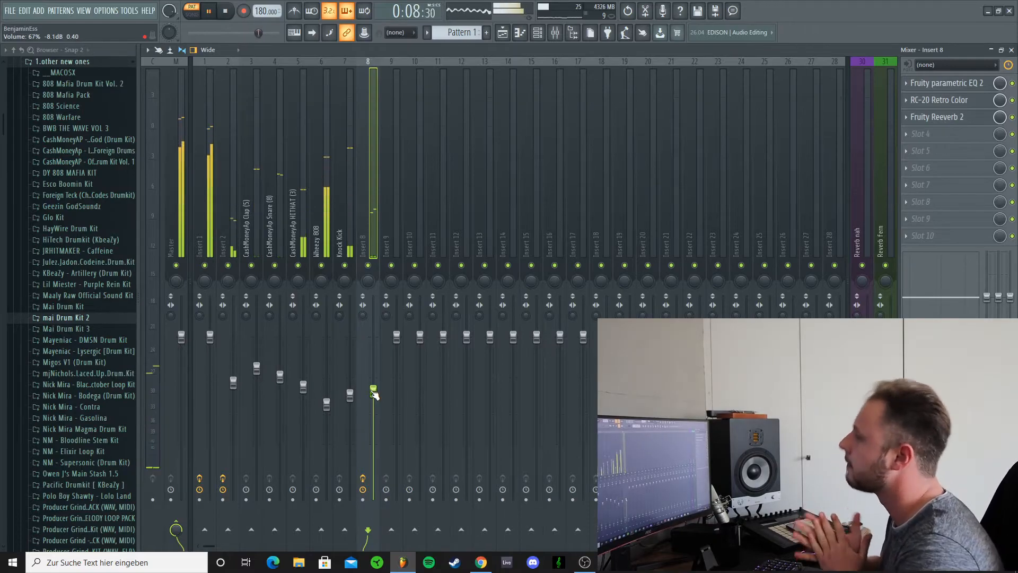
pyautogui.press('space')
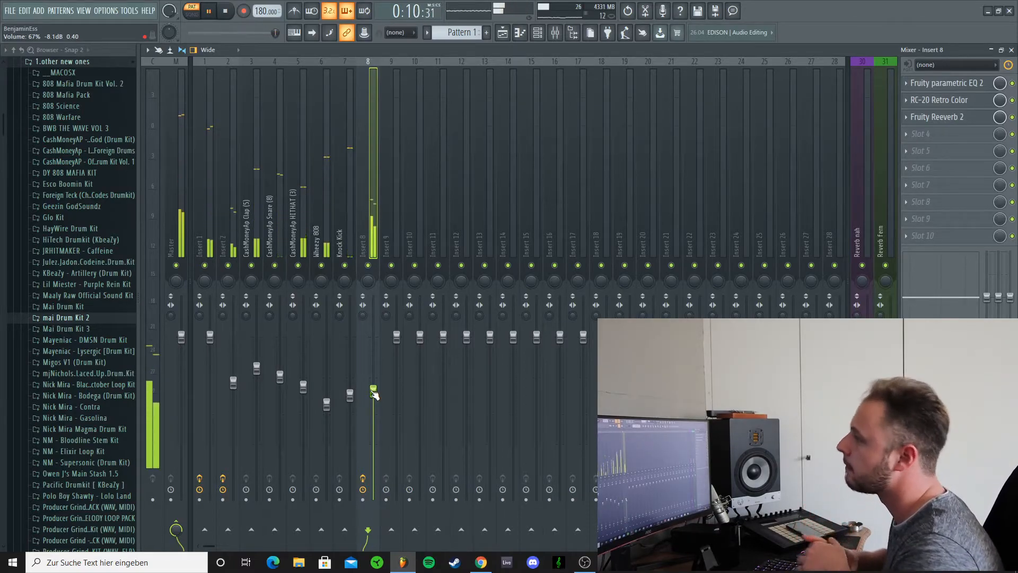